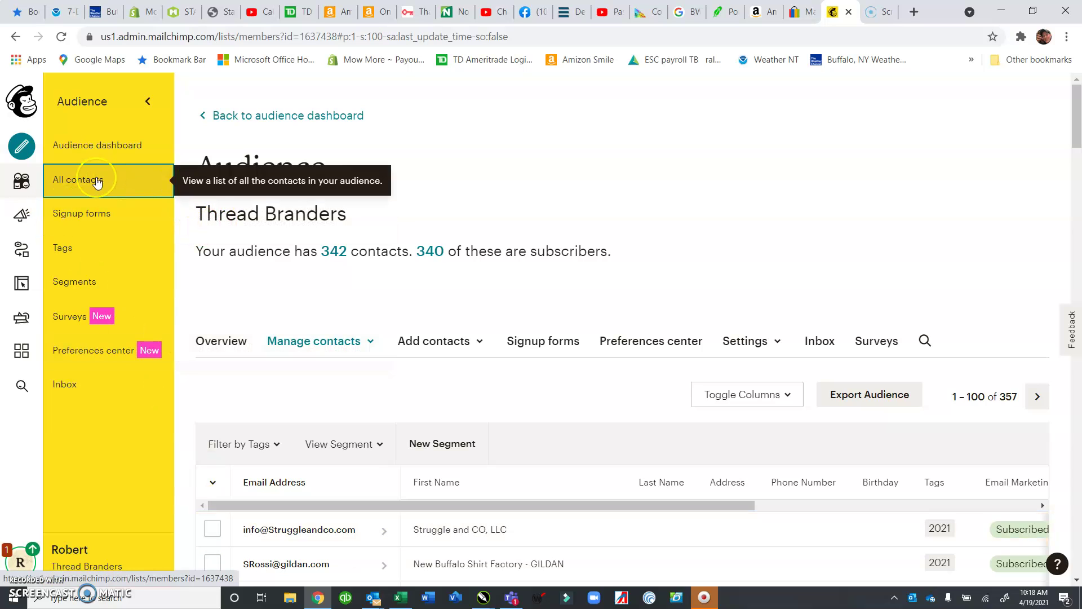
- Show all Thread Branders audience contacts and open the Add contacts dropdown
left_click(97, 182)
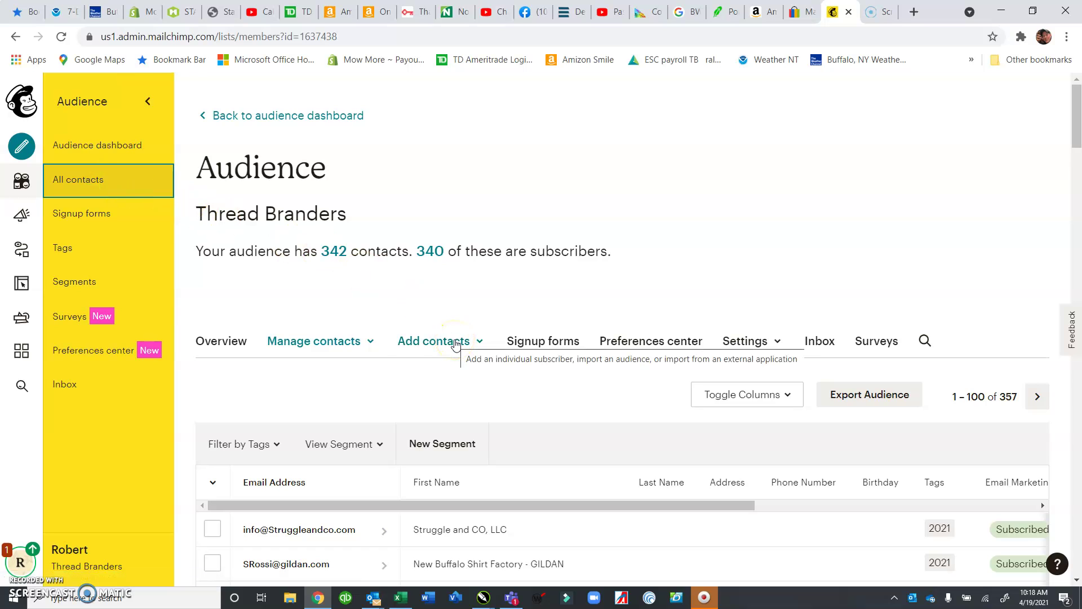
left_click(456, 342)
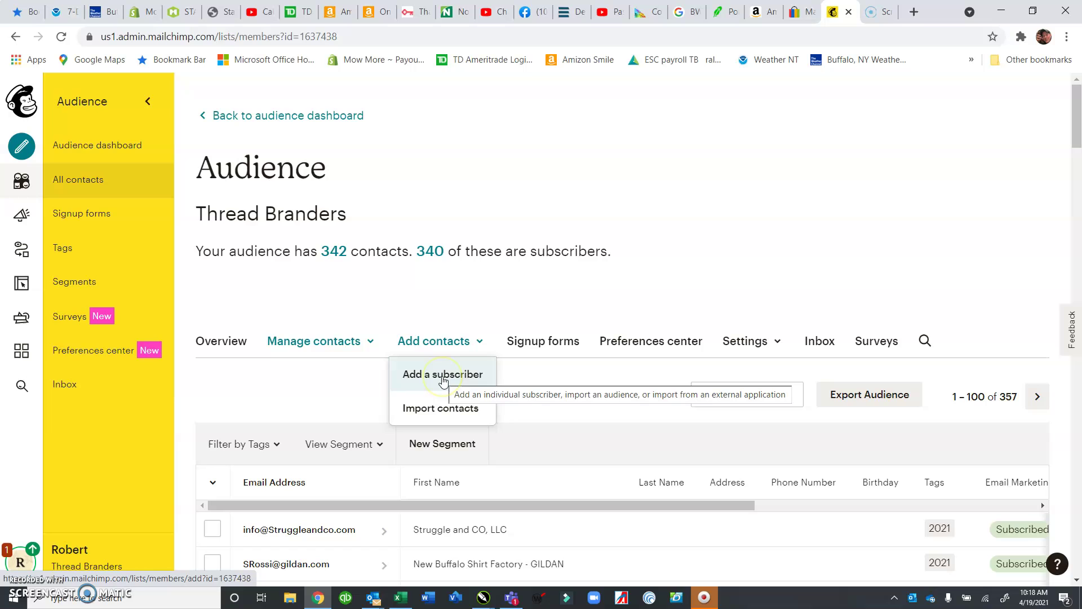
left_click(443, 375)
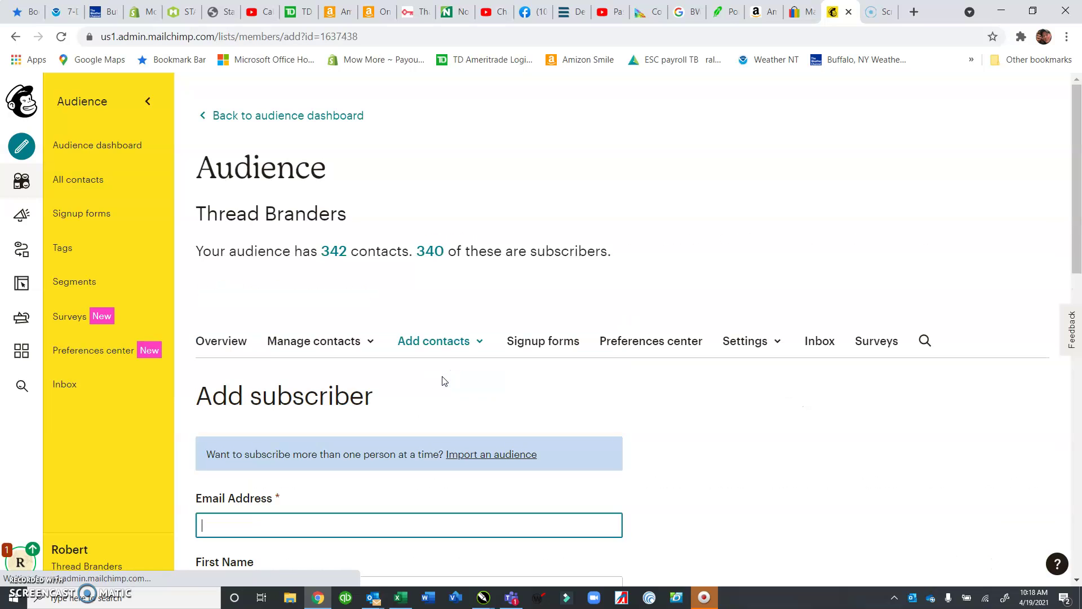
scroll(381, 411, "down", 2)
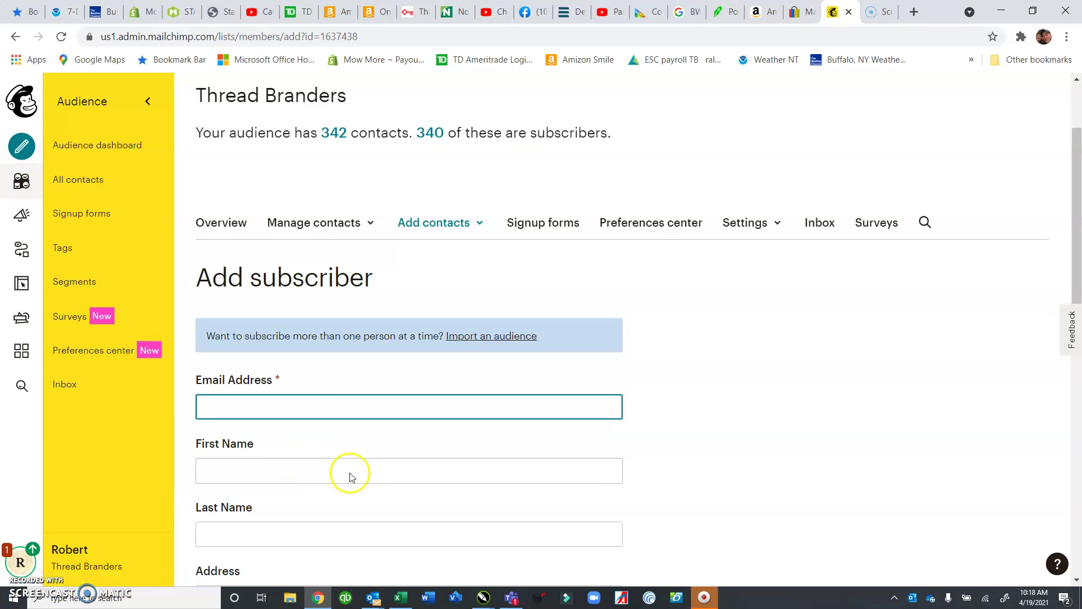
scroll(331, 470, "down", 12)
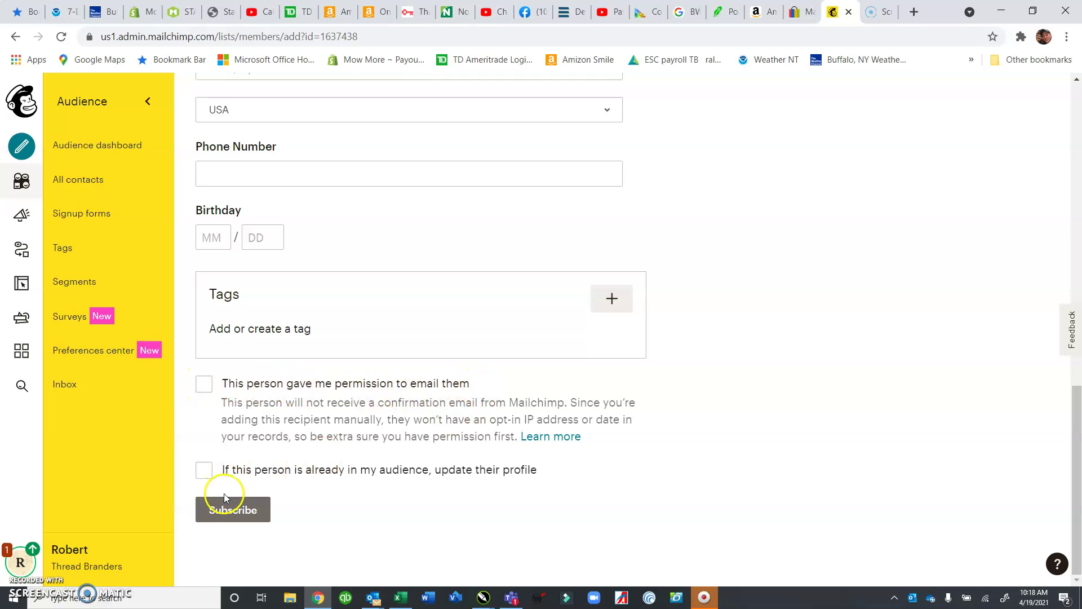
left_click(255, 520)
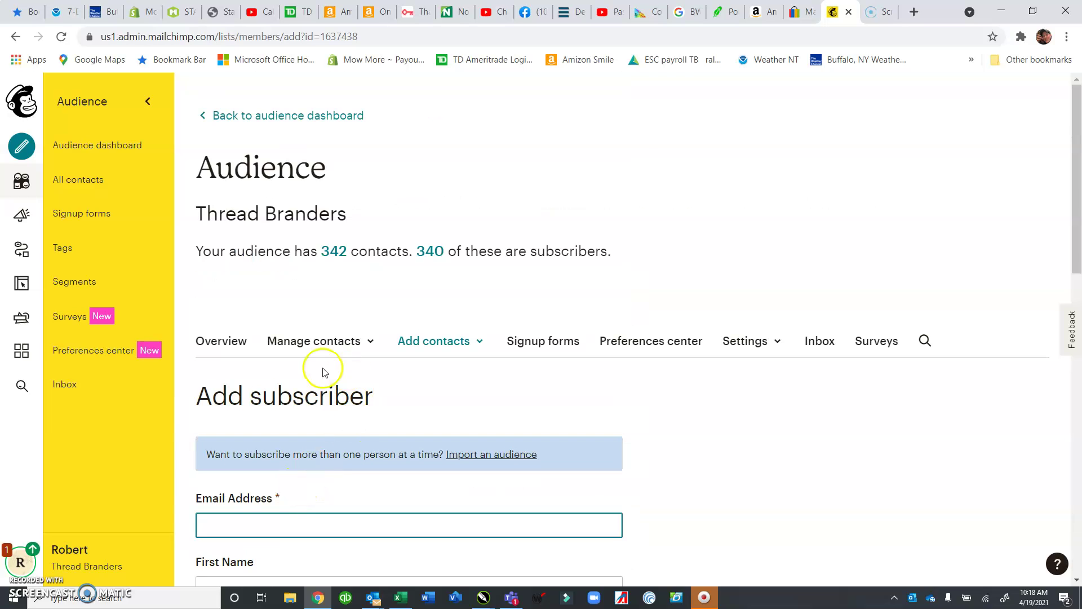
scroll(242, 495, "down", 2)
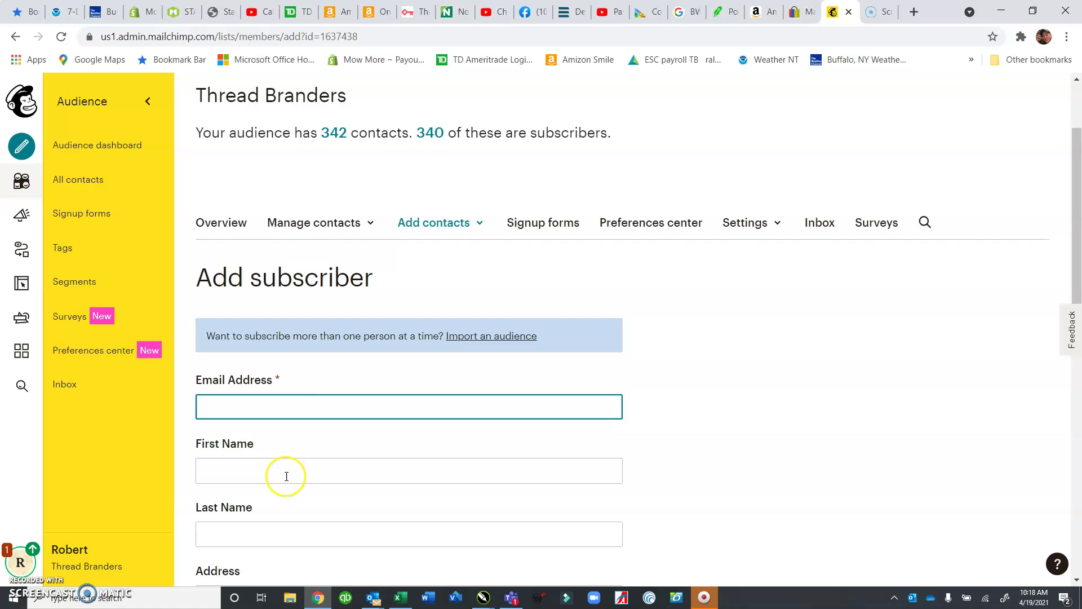
scroll(295, 480, "down", 10)
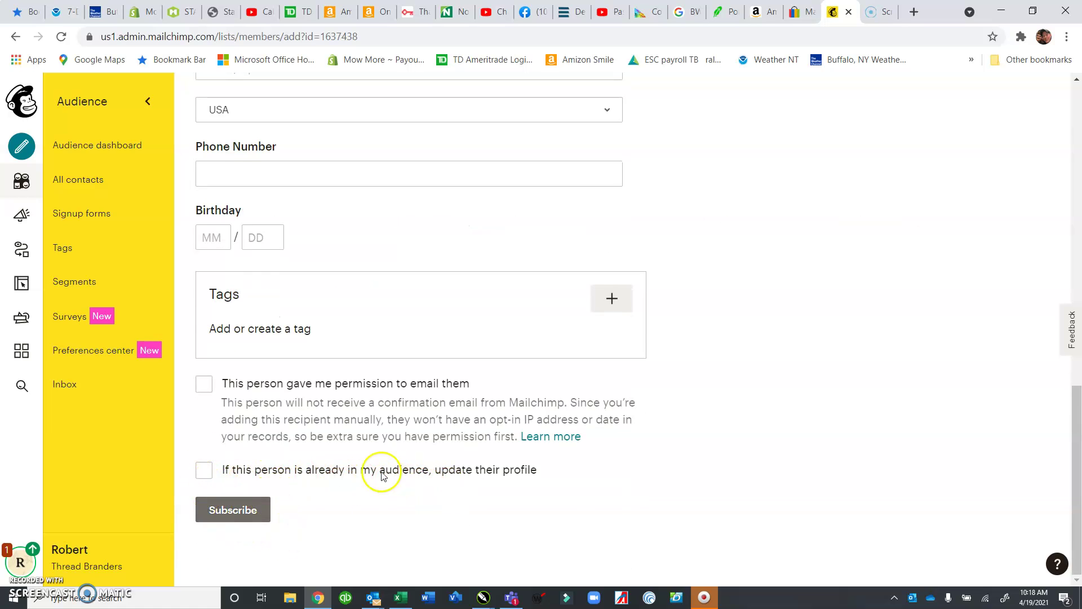
scroll(370, 469, "up", 12)
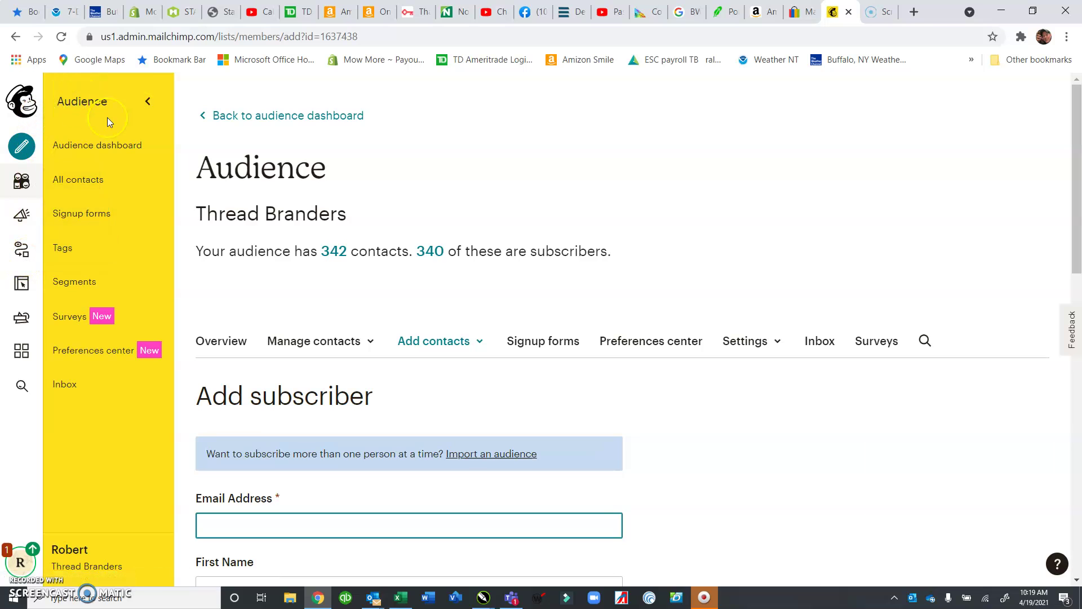
- Go to the campaign list and open the actions for 'Thread Branders is Holding 2020 Pricing'
left_click(149, 102)
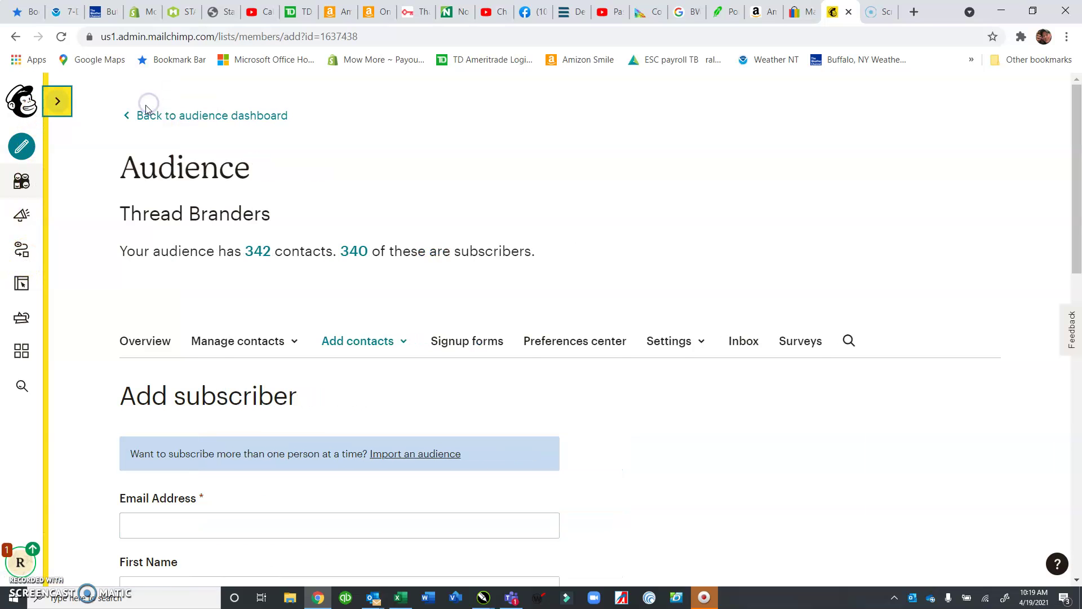
left_click(58, 103)
left_click(21, 100)
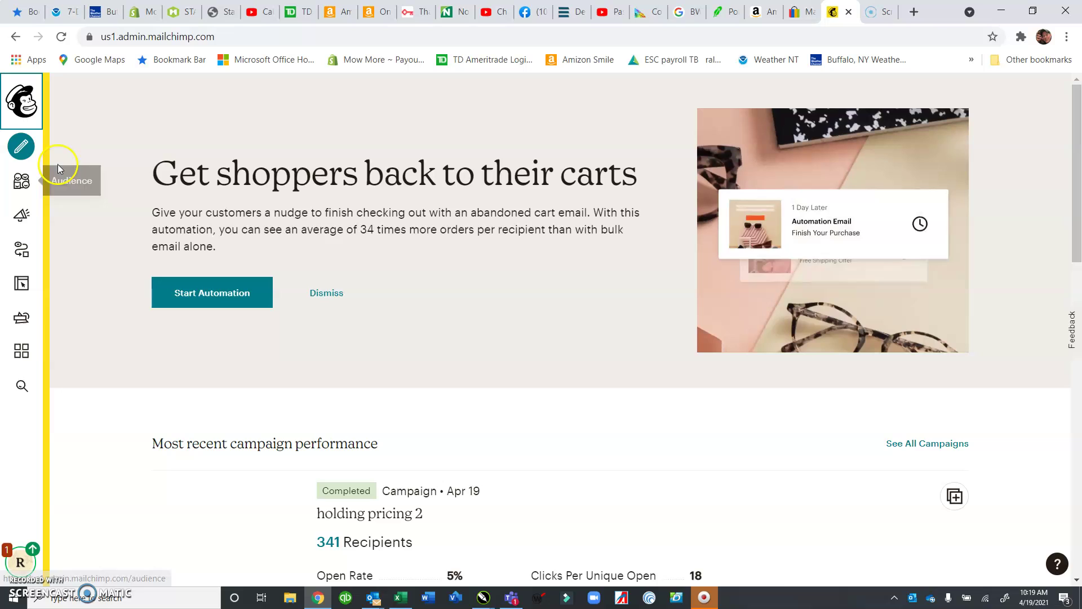
left_click(18, 220)
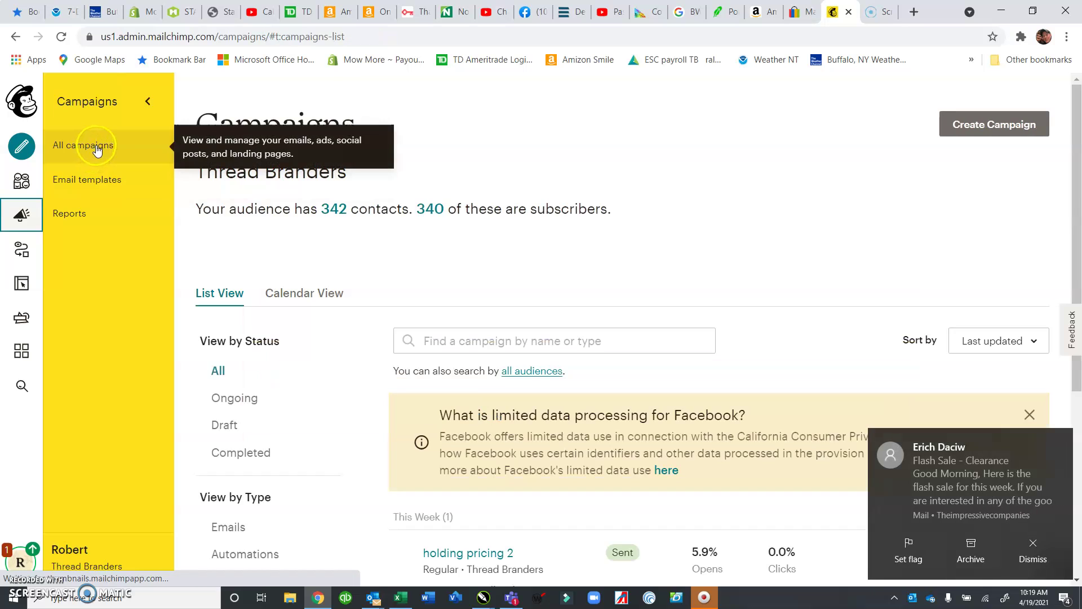
scroll(650, 325, "down", 4)
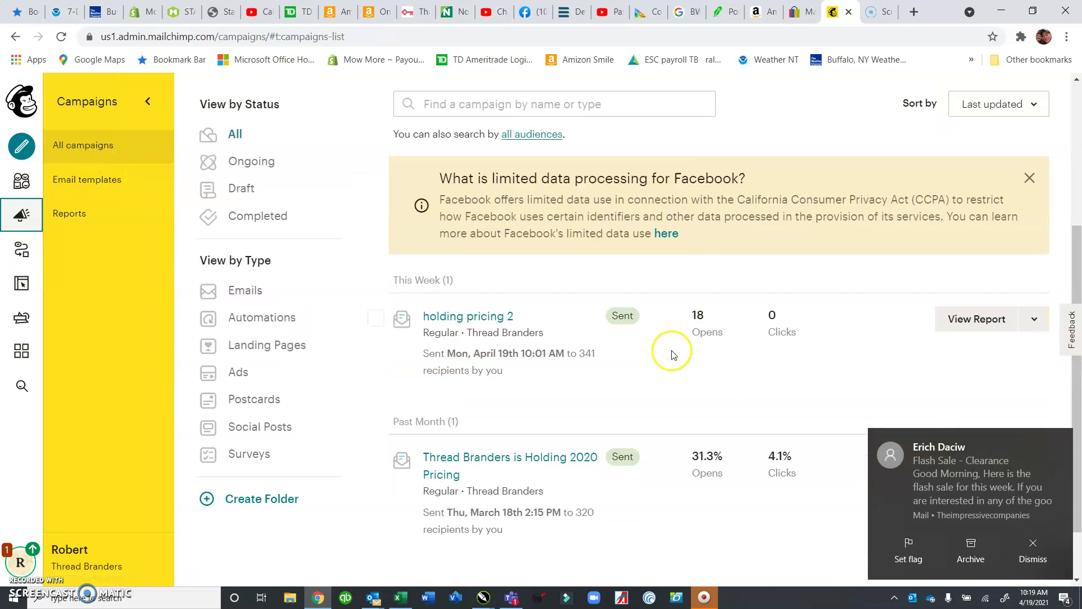
left_click(1012, 544)
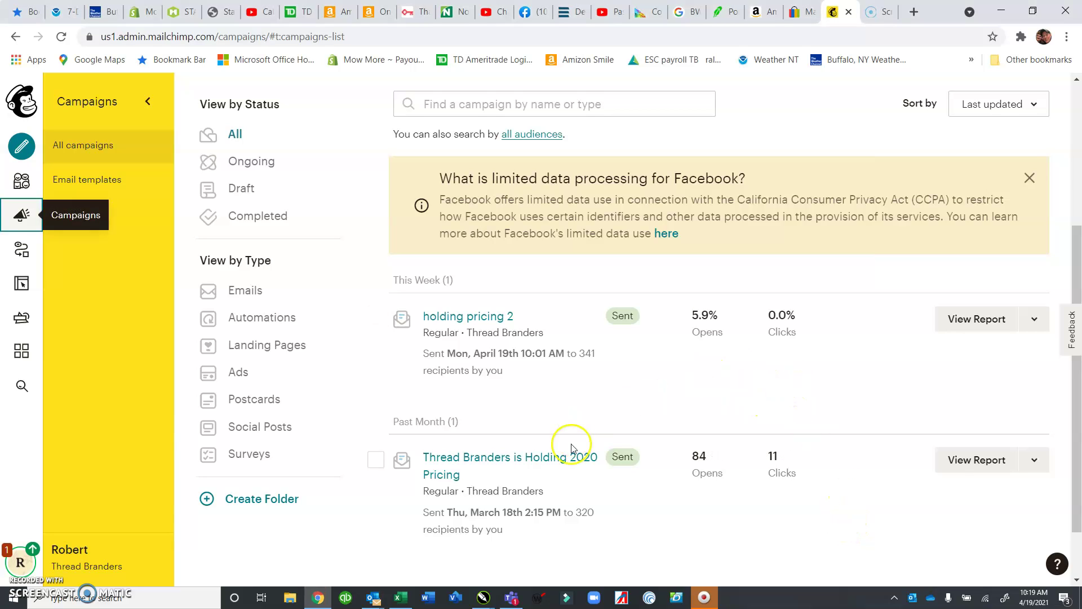
left_click(1033, 462)
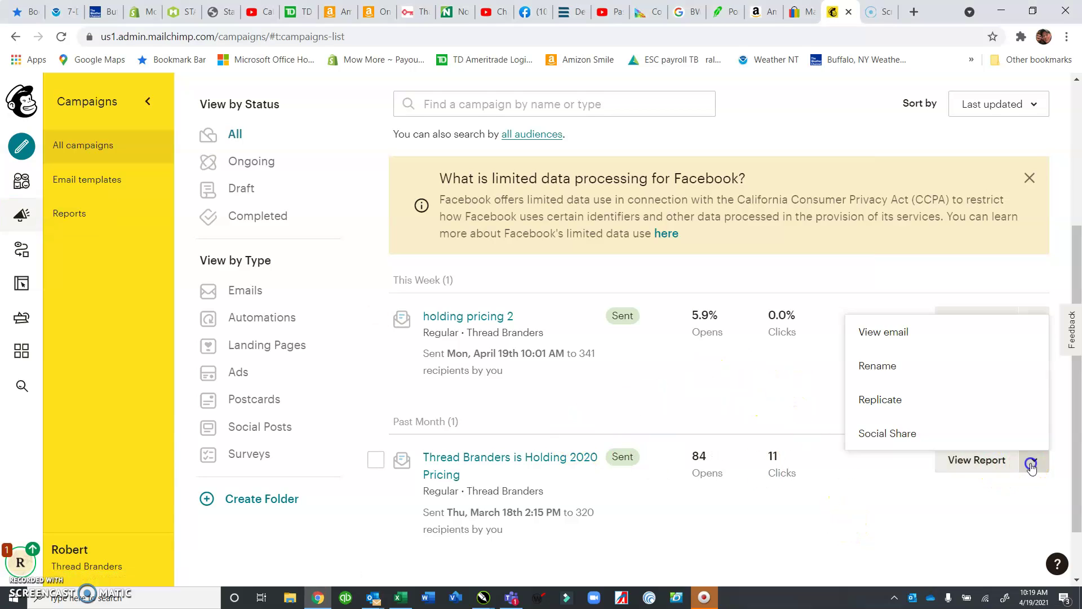
- Replicate the campaign and review the '(copy 01)' draft's To, From, Subject and Content checklist
left_click(889, 404)
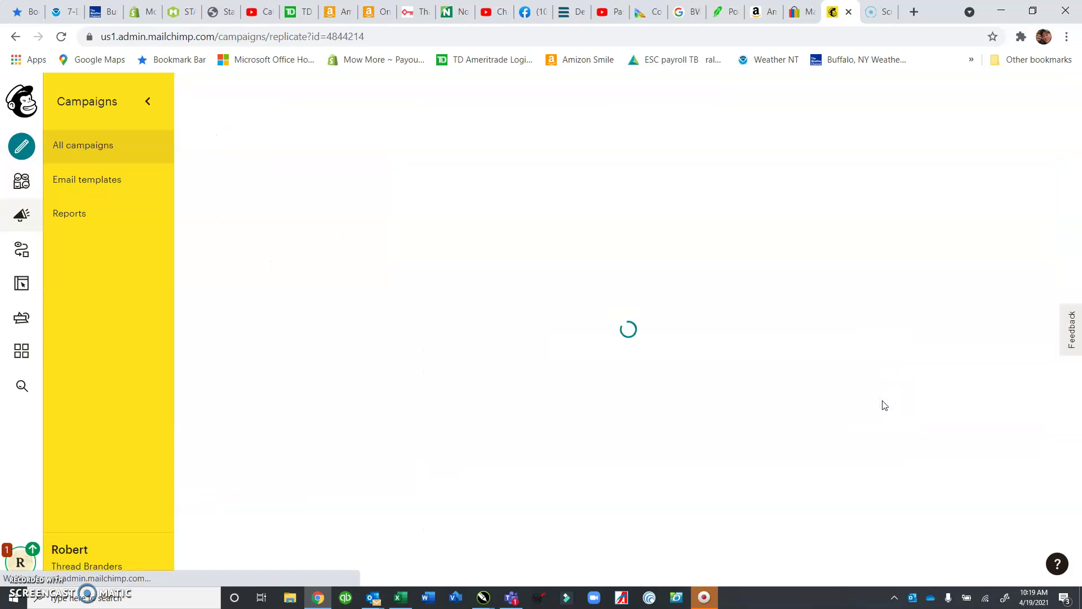
left_click(882, 408)
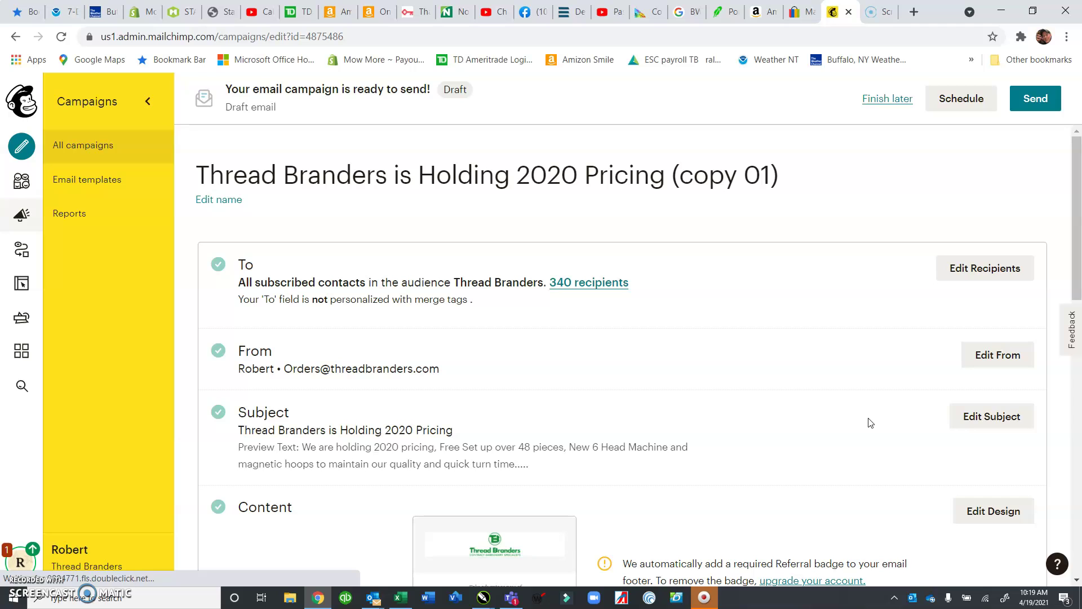
left_click(871, 424)
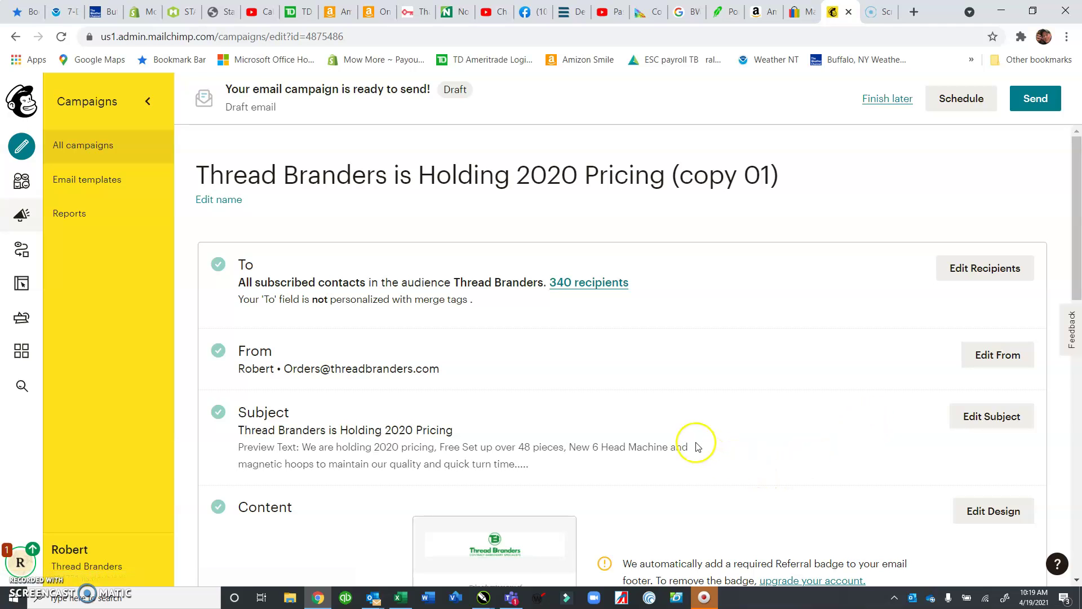
scroll(693, 441, "down", 2)
scroll(689, 441, "down", 2)
scroll(686, 438, "up", 2)
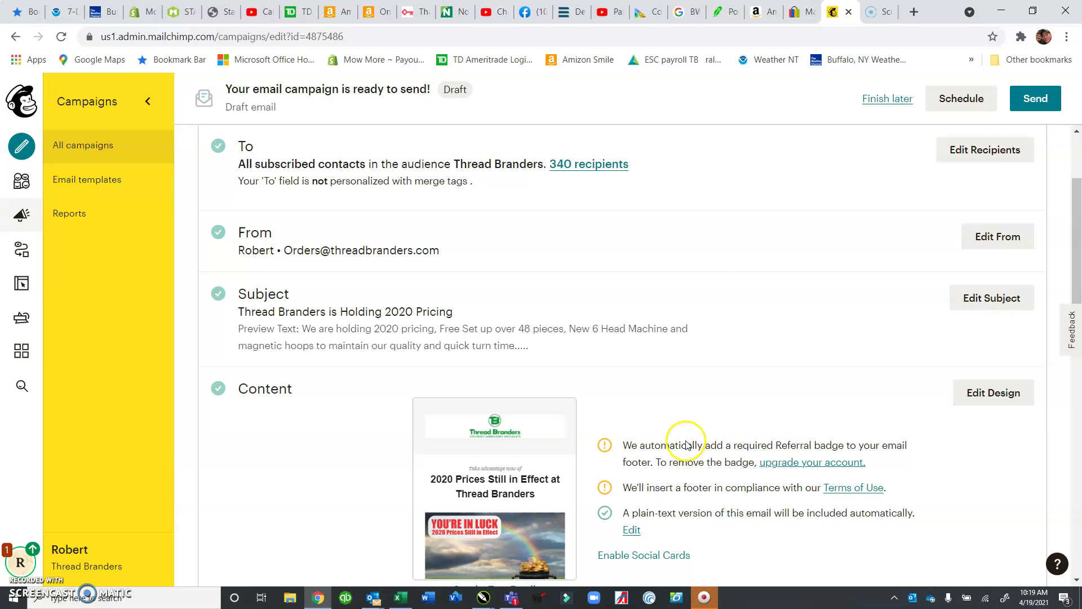
scroll(772, 349, "up", 2)
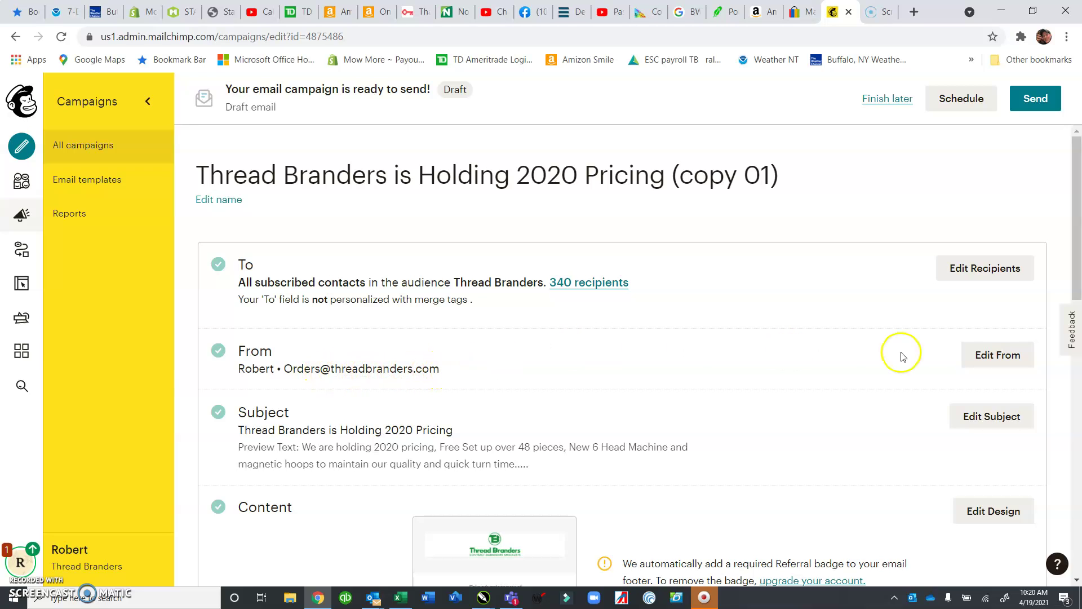
scroll(452, 451, "down", 2)
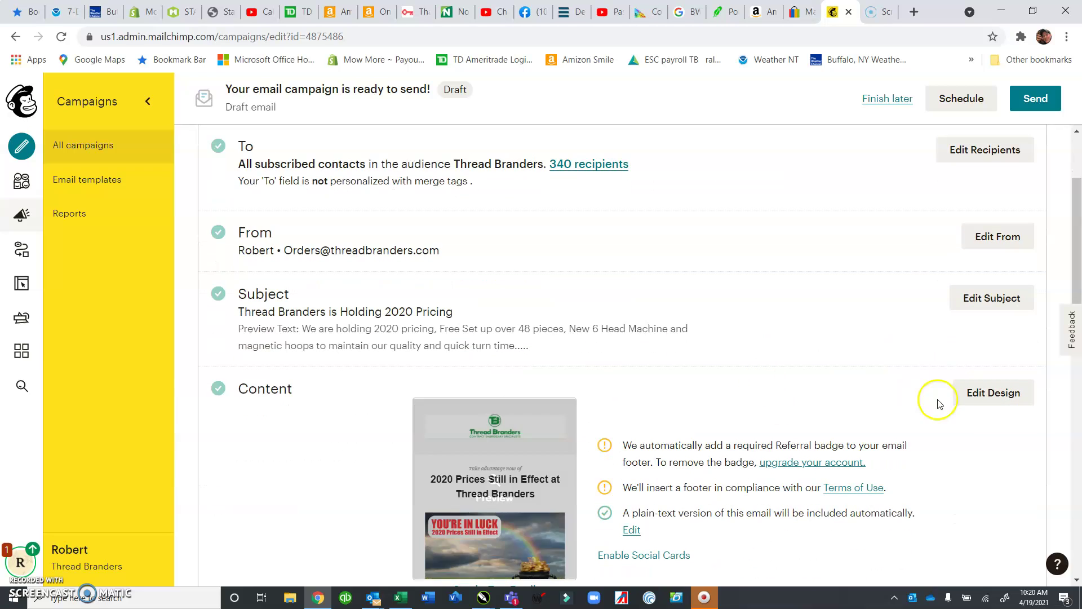
- Change the subject to 'Thread Branders gets new 6 head' and save, keeping the preview text
left_click(993, 303)
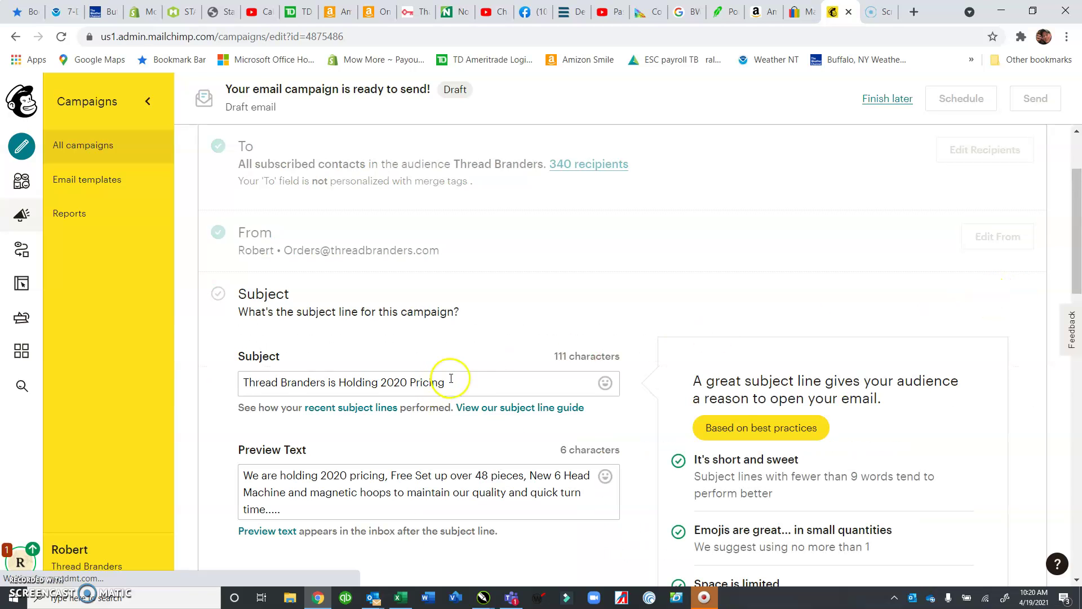
left_click_drag(470, 384, 350, 380)
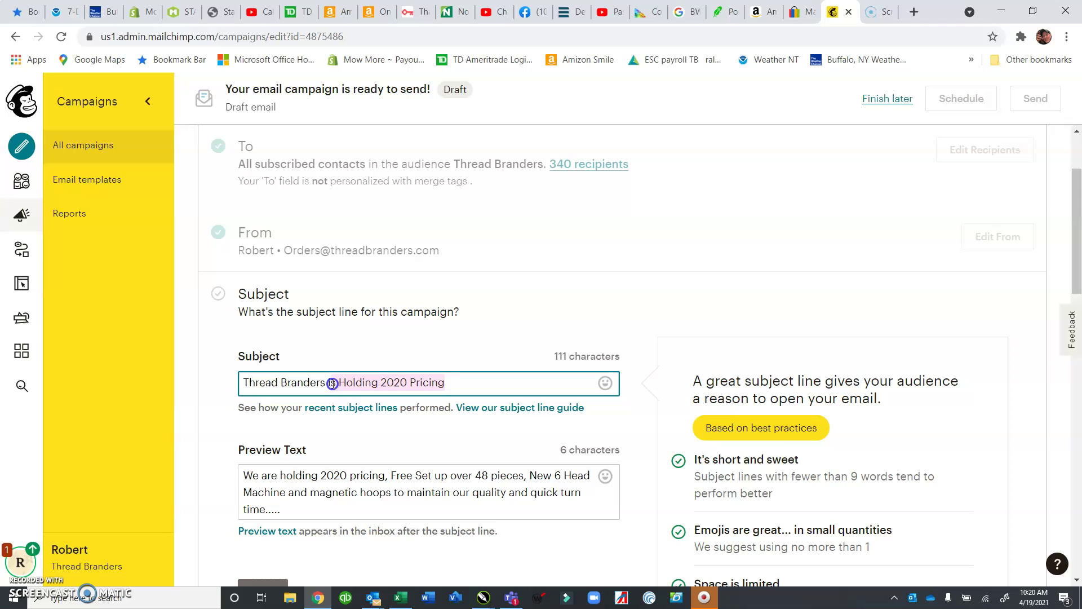
type("Off")
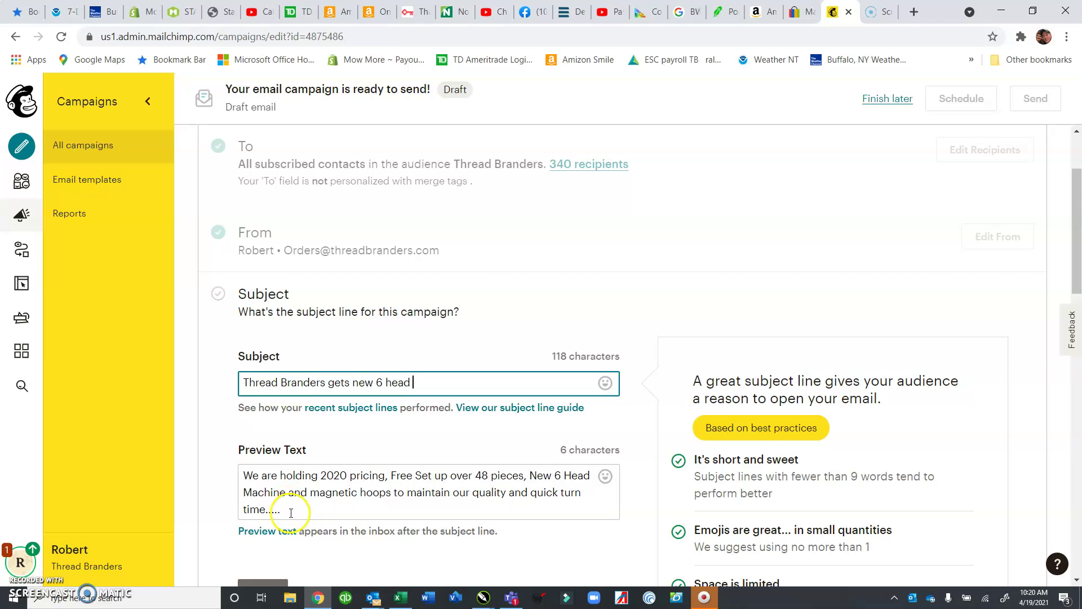
left_click_drag(290, 512, 234, 477)
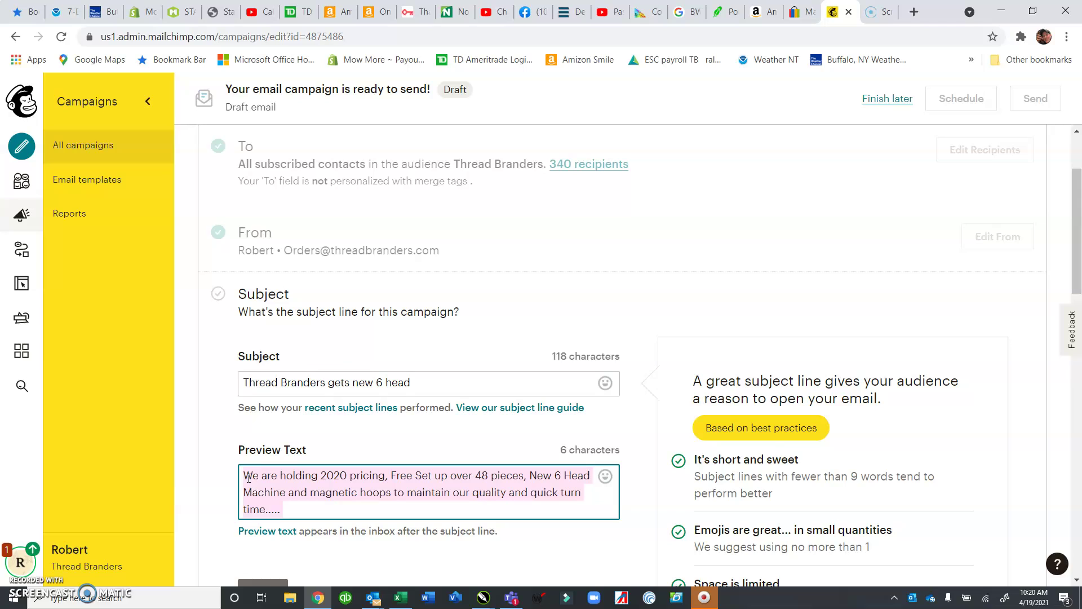
left_click(276, 430)
left_click(292, 472)
scroll(315, 507, "down", 2)
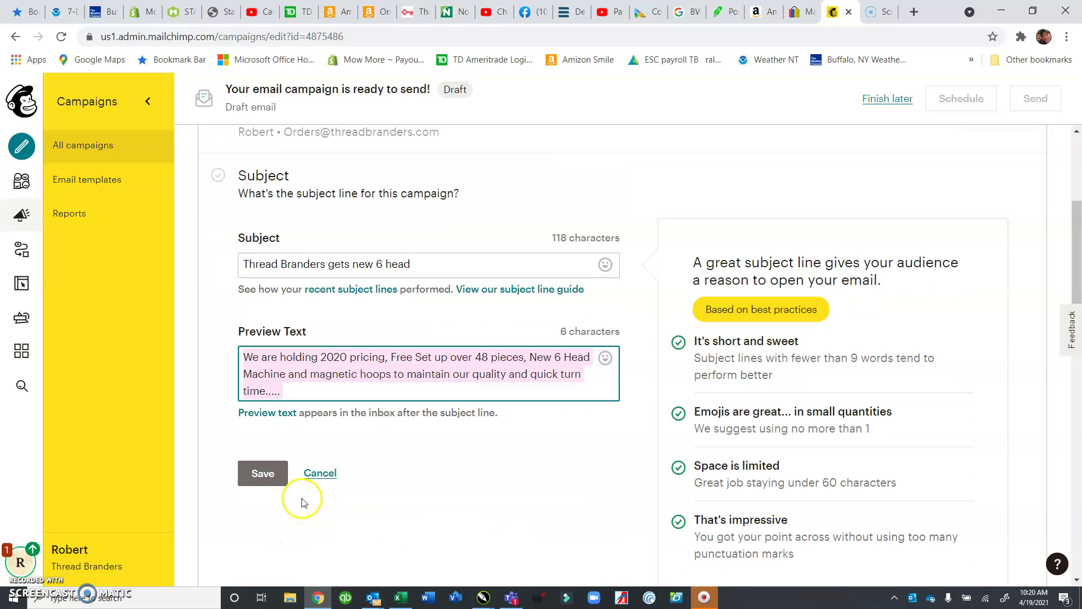
left_click(257, 478)
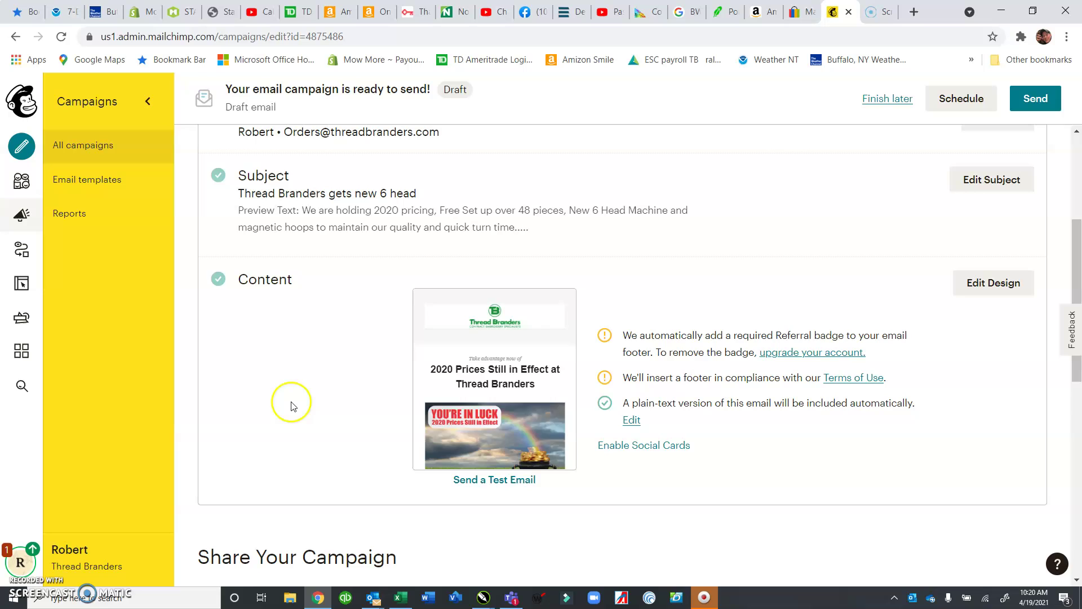
scroll(442, 367, "up", 4)
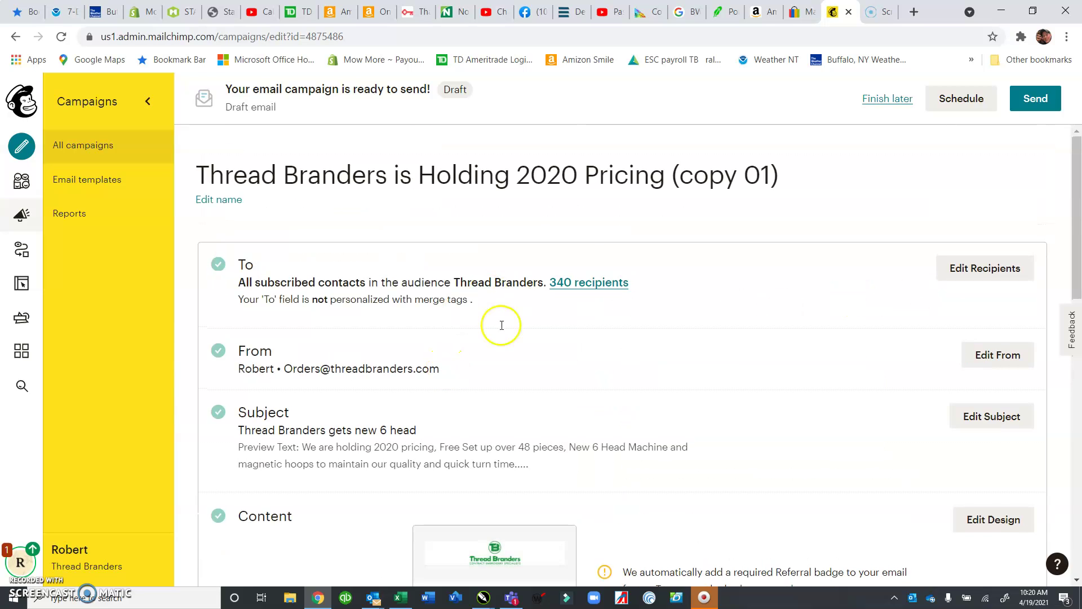
left_click(993, 518)
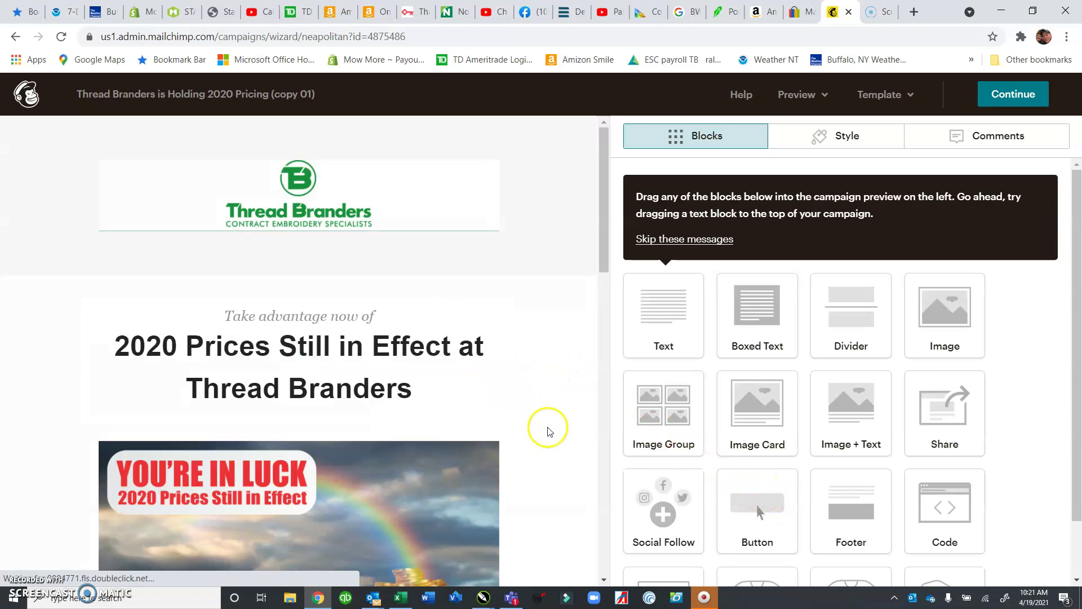
mouse_move(366, 227)
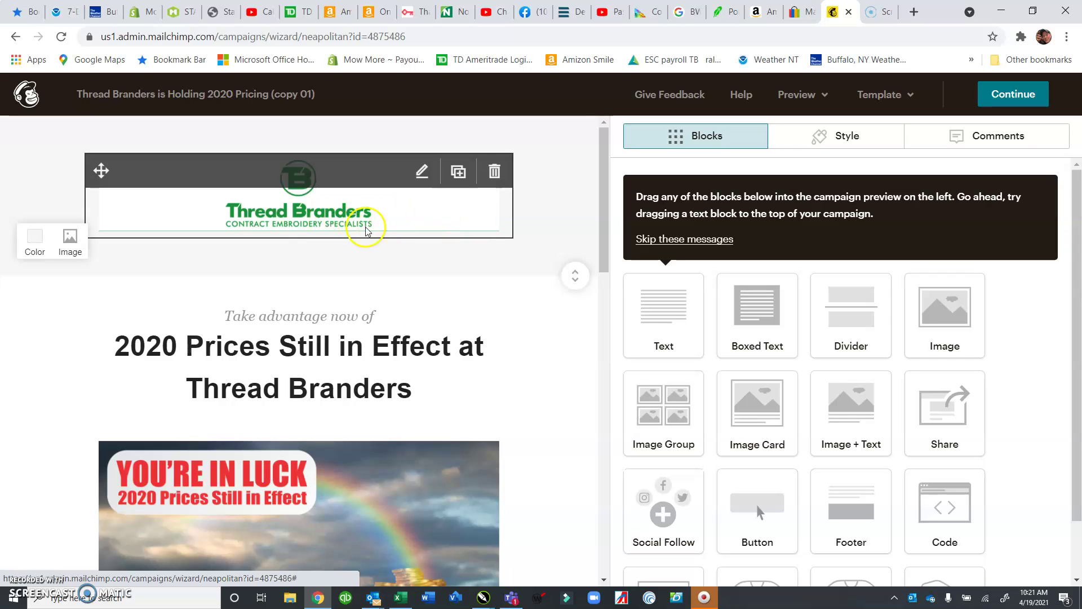
mouse_move(471, 362)
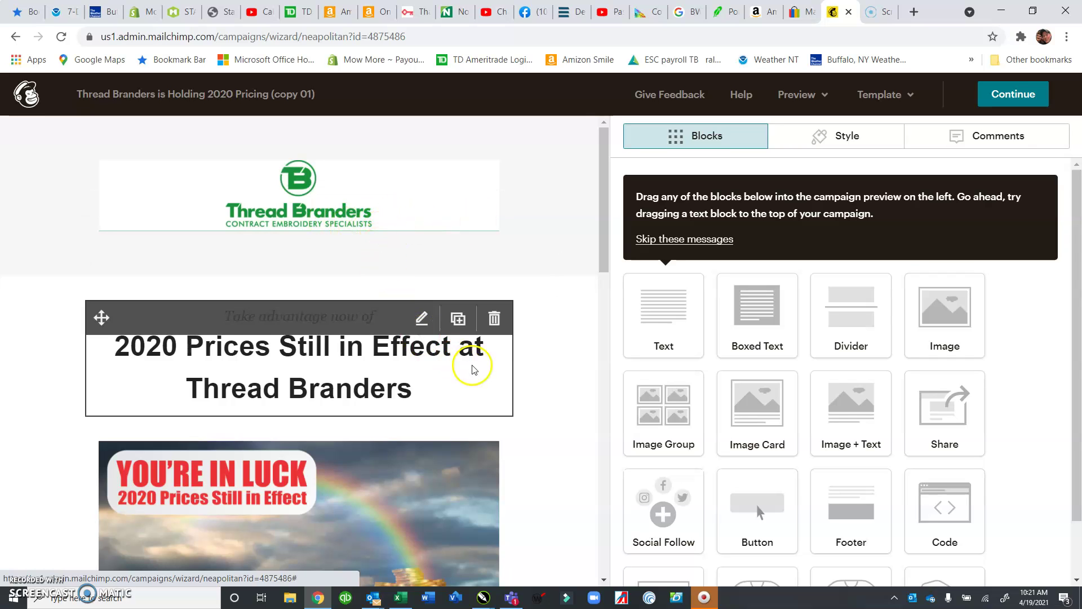
- Replace the headline block's heading line with 'Quicker turn times'
left_click(423, 391)
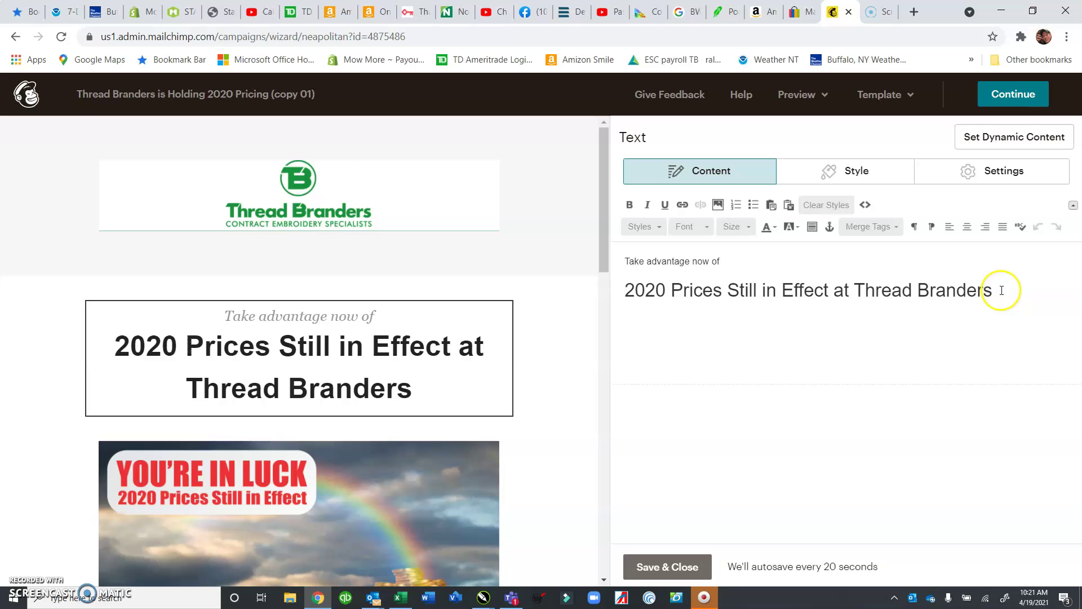
left_click_drag(1002, 290, 641, 305)
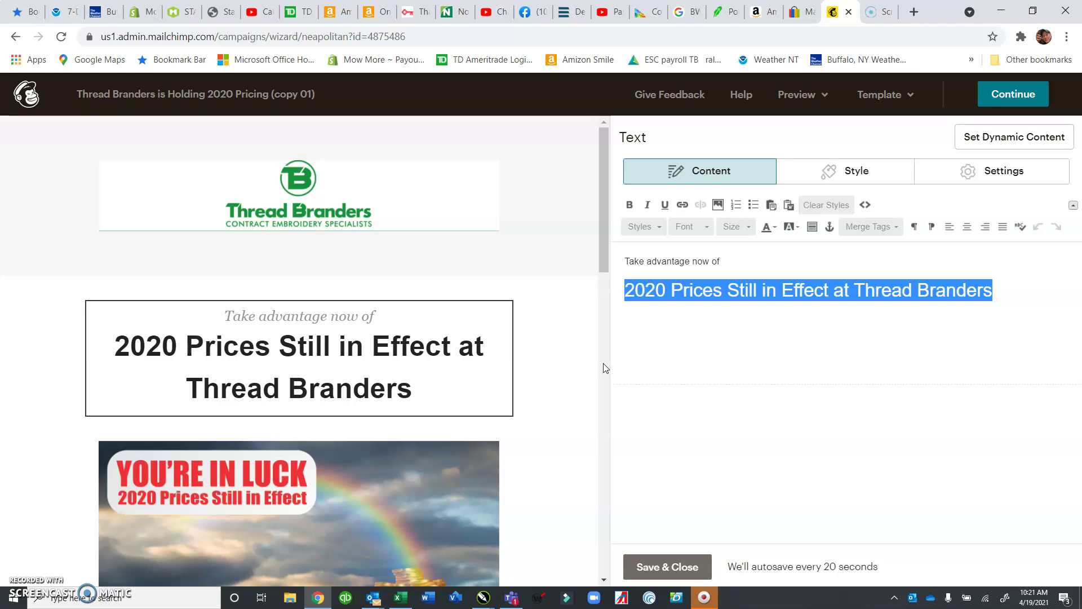
type("qu")
key("BackSpace")
key("BackSpace")
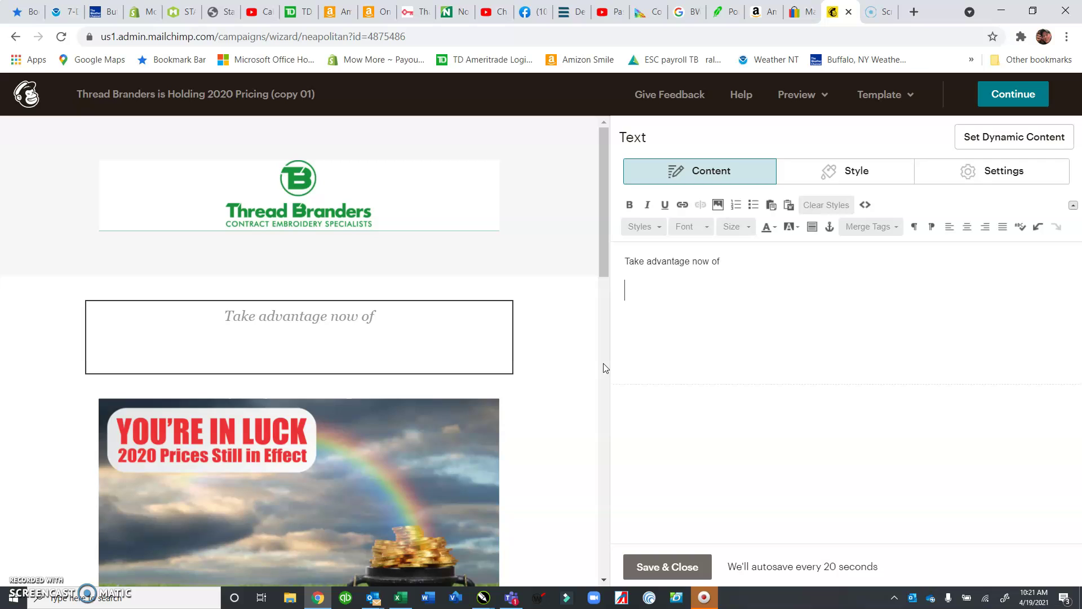
type("Qukcer")
key("BackSpace")
key("BackSpace")
key("BackSpace")
key("BackSpace")
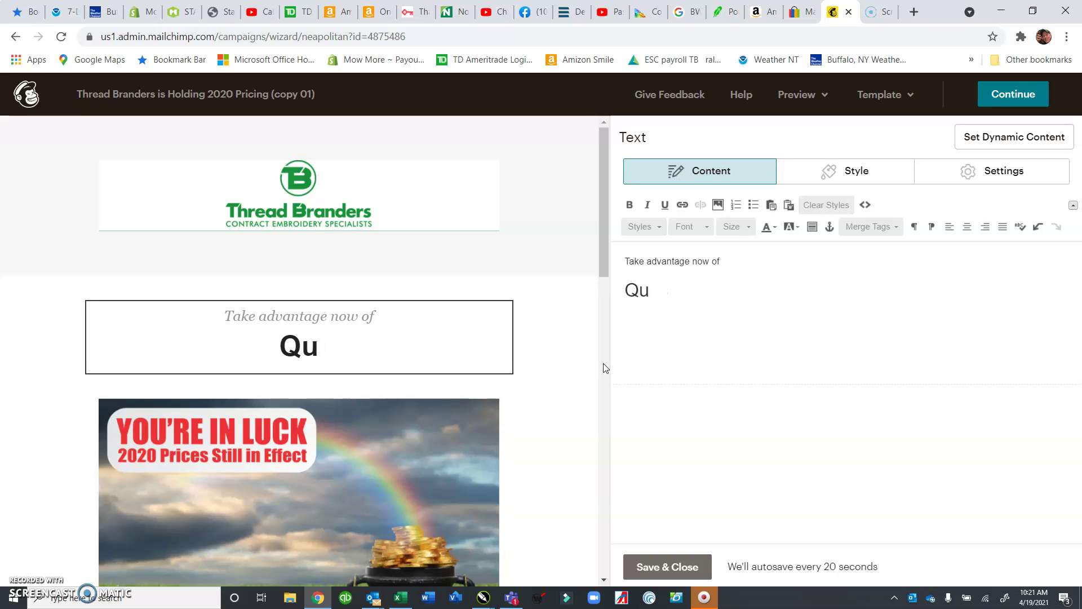
type("icker tur")
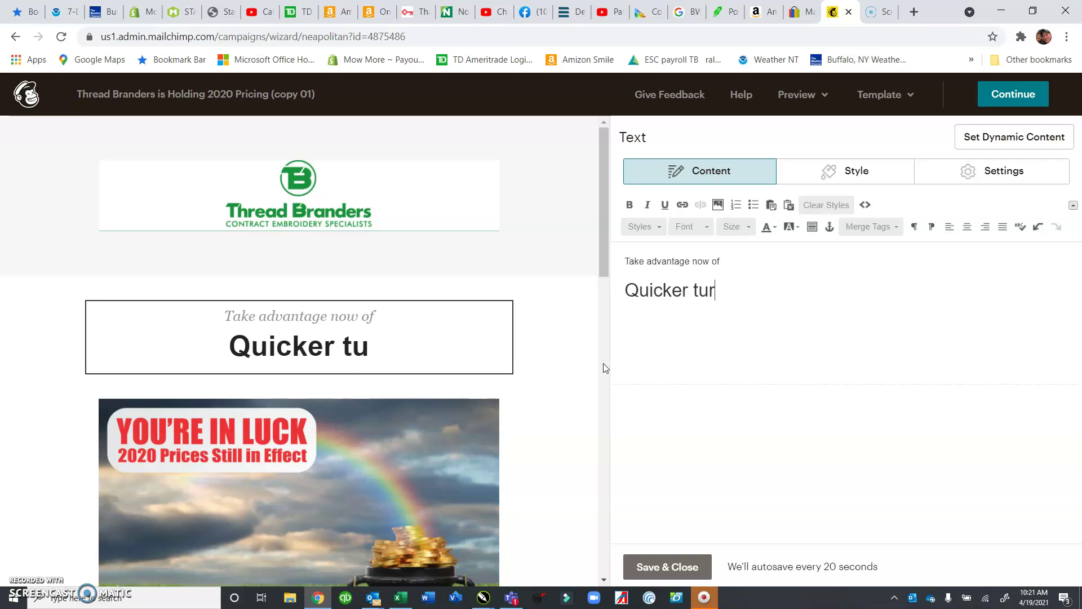
type("n times")
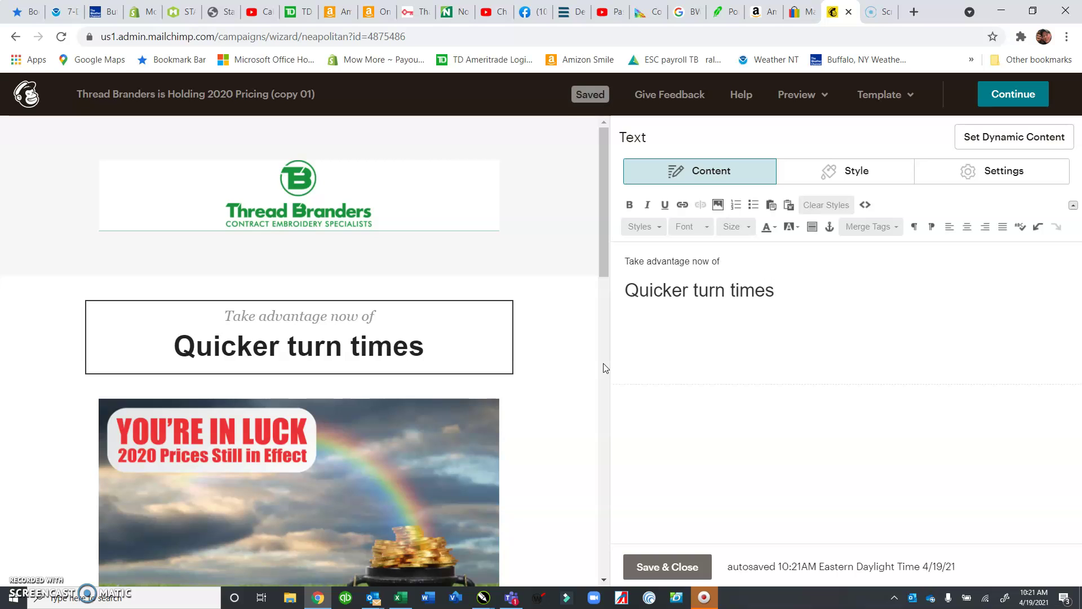
scroll(592, 387, "down", 2)
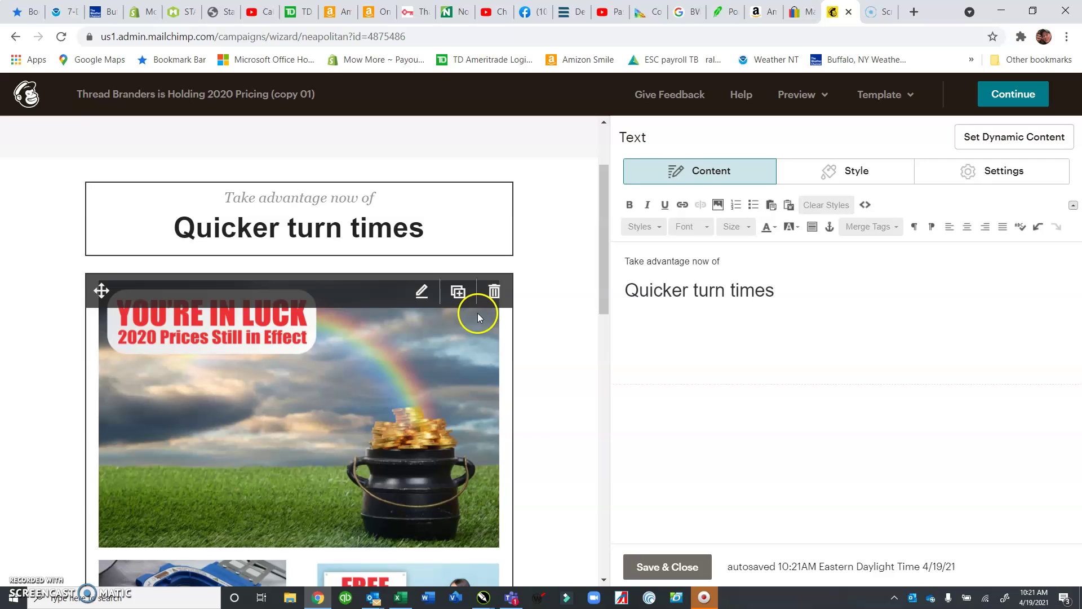
left_click(530, 371)
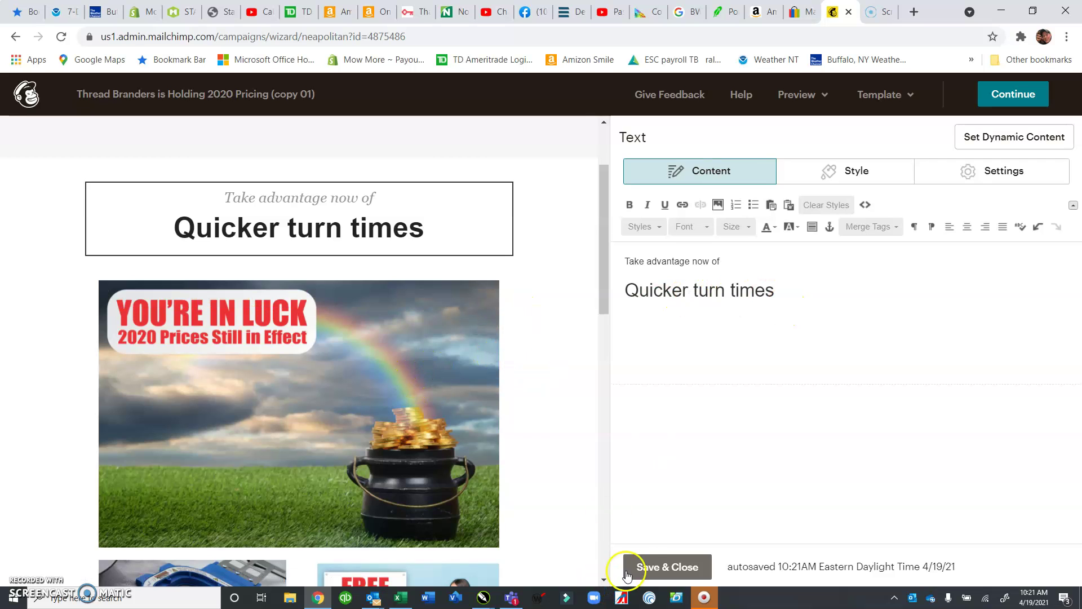
- Save the heading, then replace the rainbow 'You're in luck' image with uploaded NEW 6 head.png
left_click(646, 568)
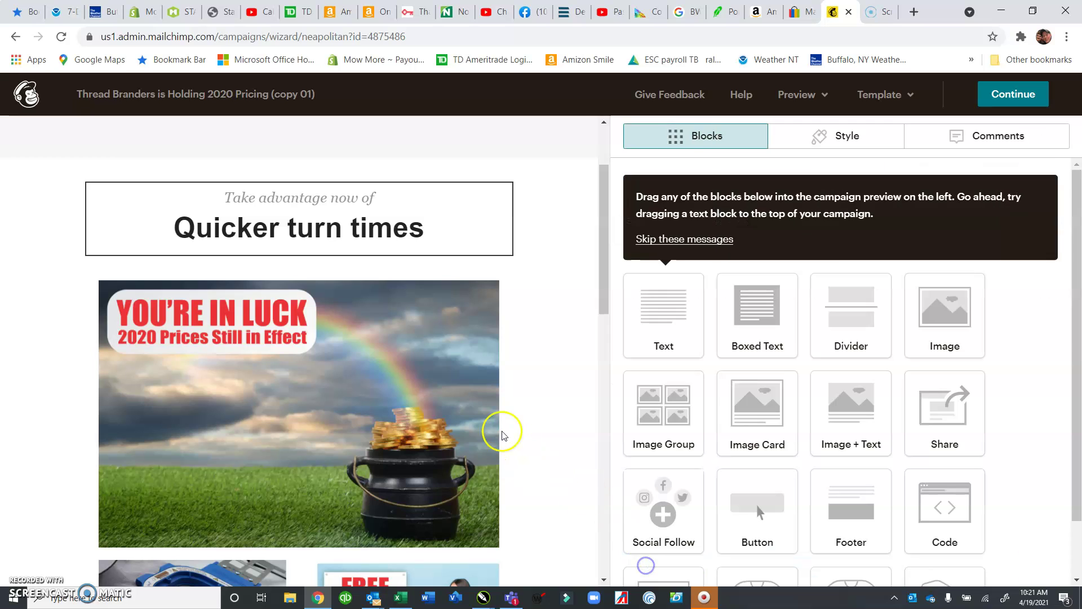
left_click(378, 358)
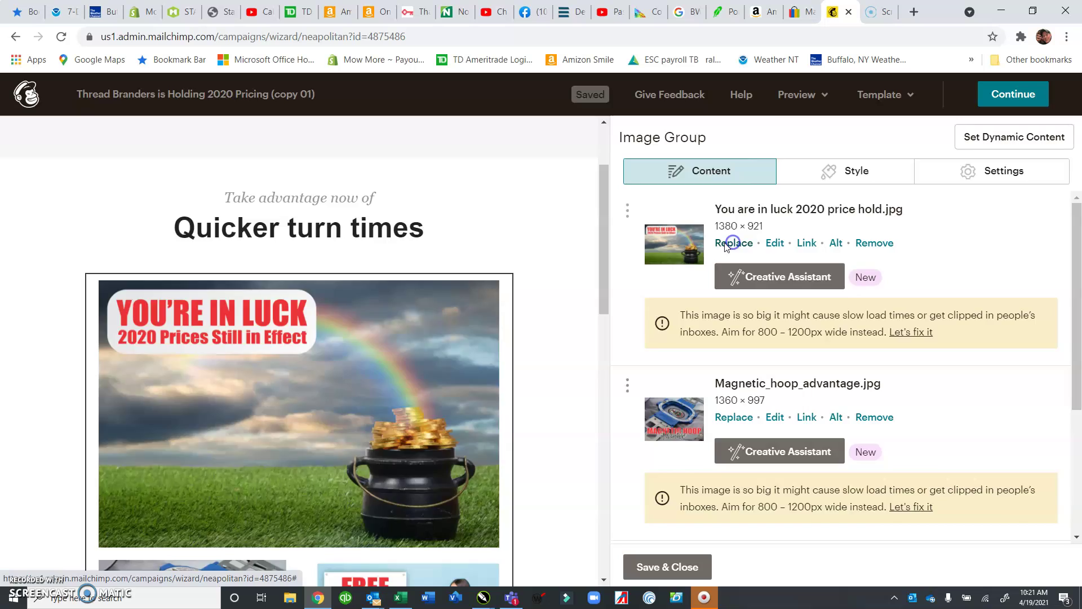
left_click(734, 243)
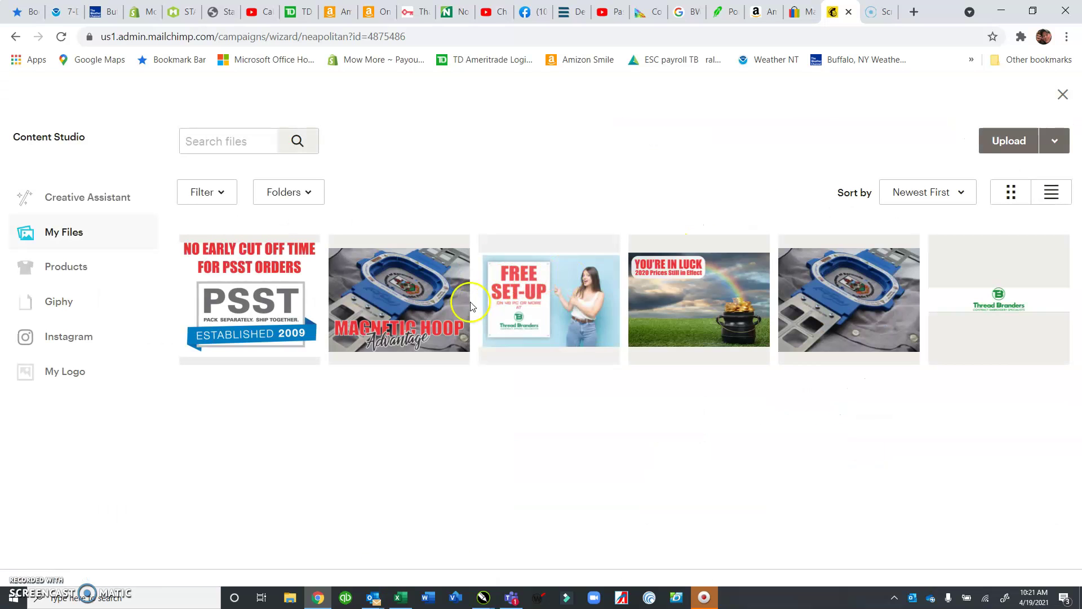
left_click(1003, 144)
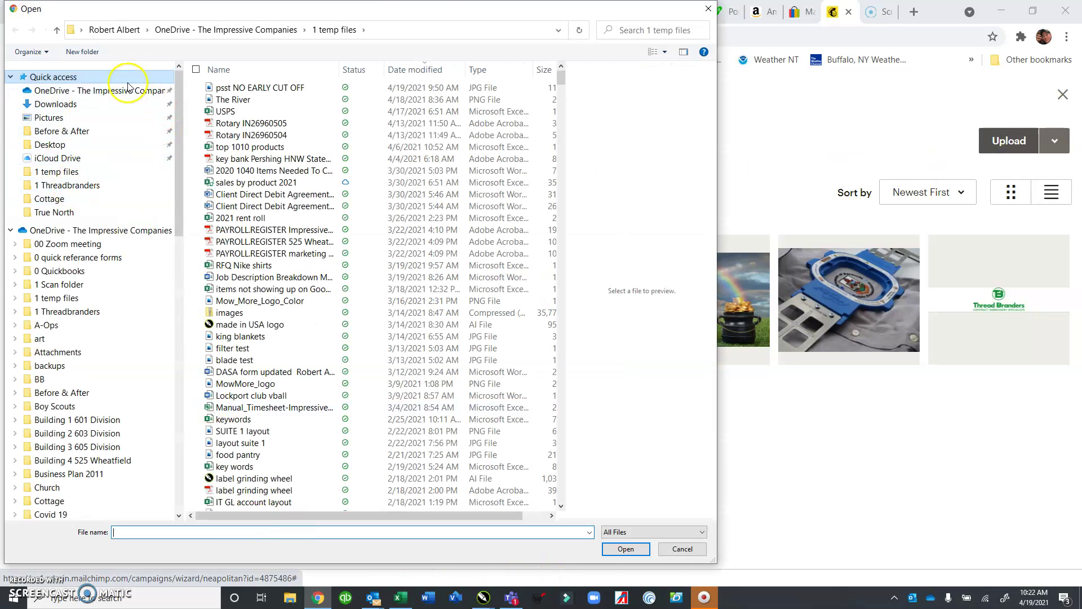
left_click(101, 78)
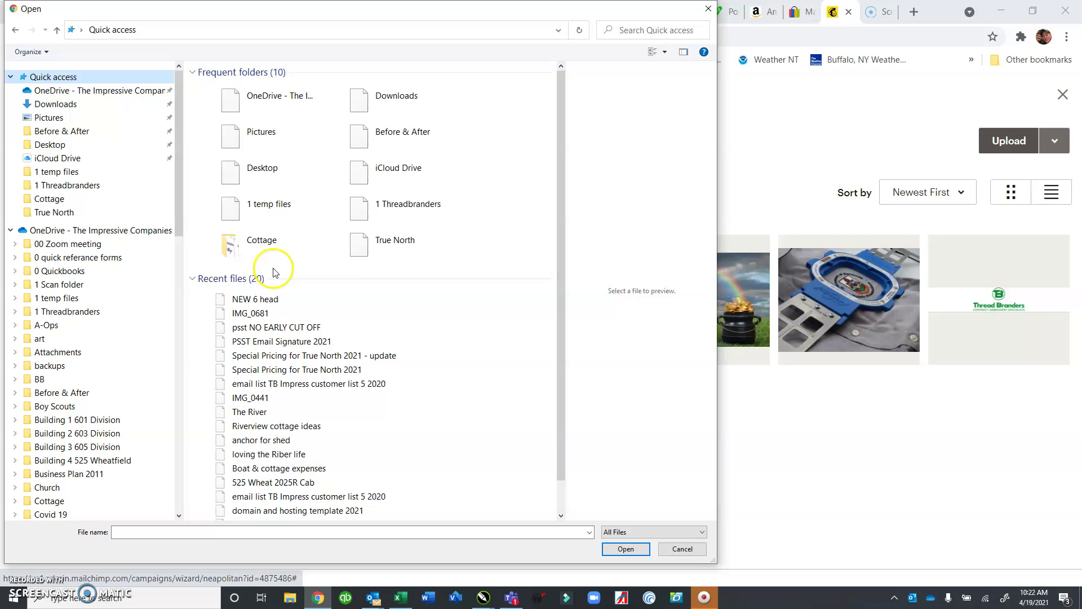
left_click(237, 326)
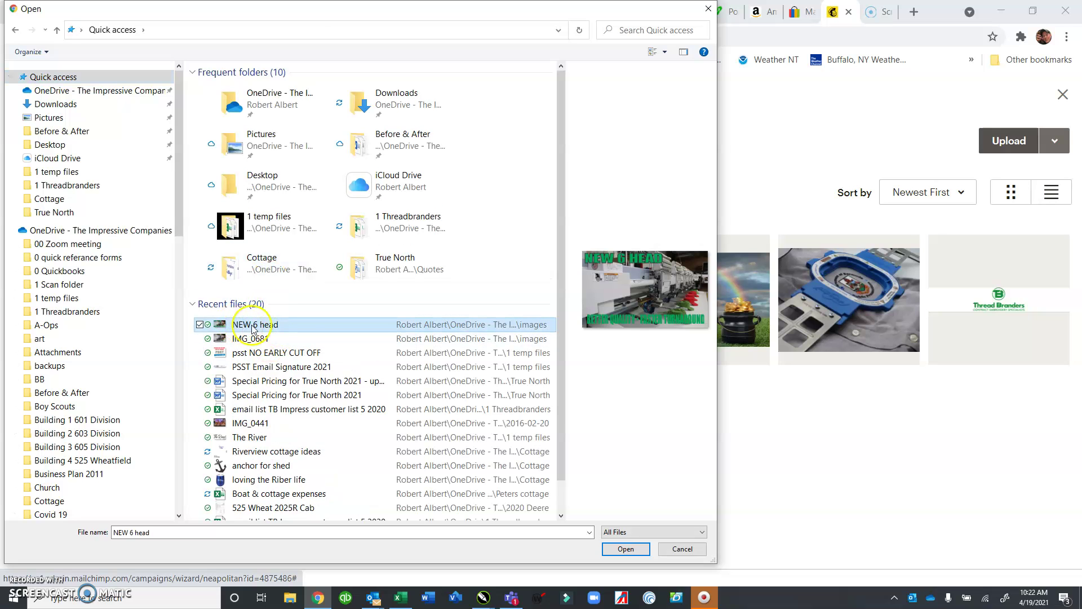
left_click(620, 549)
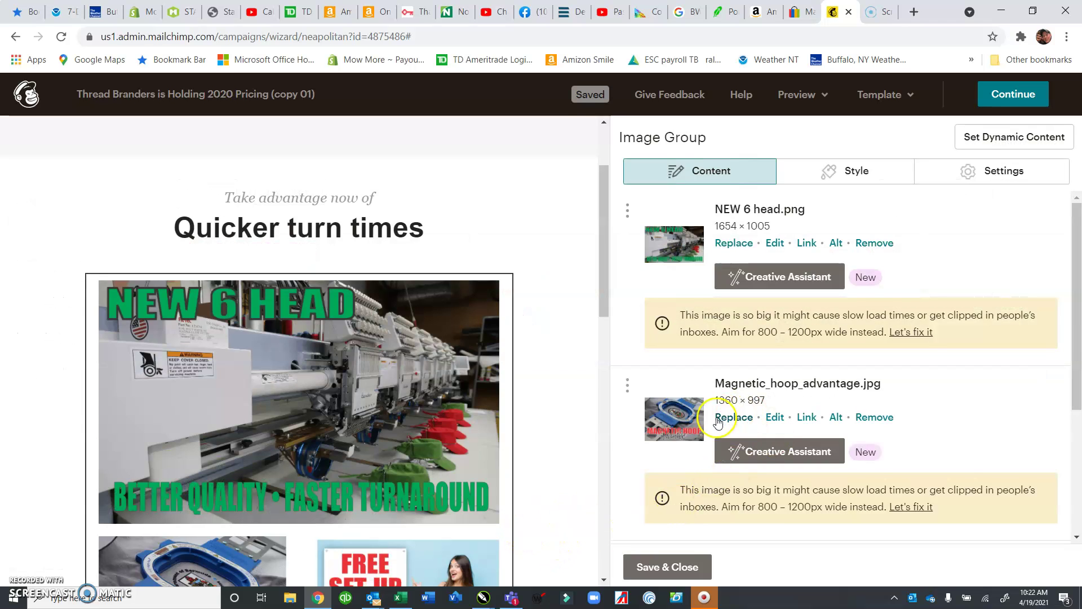
- Replace the magnetic hoop image with psst NO EARLY CUT OFF.jpg from Content Studio
scroll(203, 550, "down", 2)
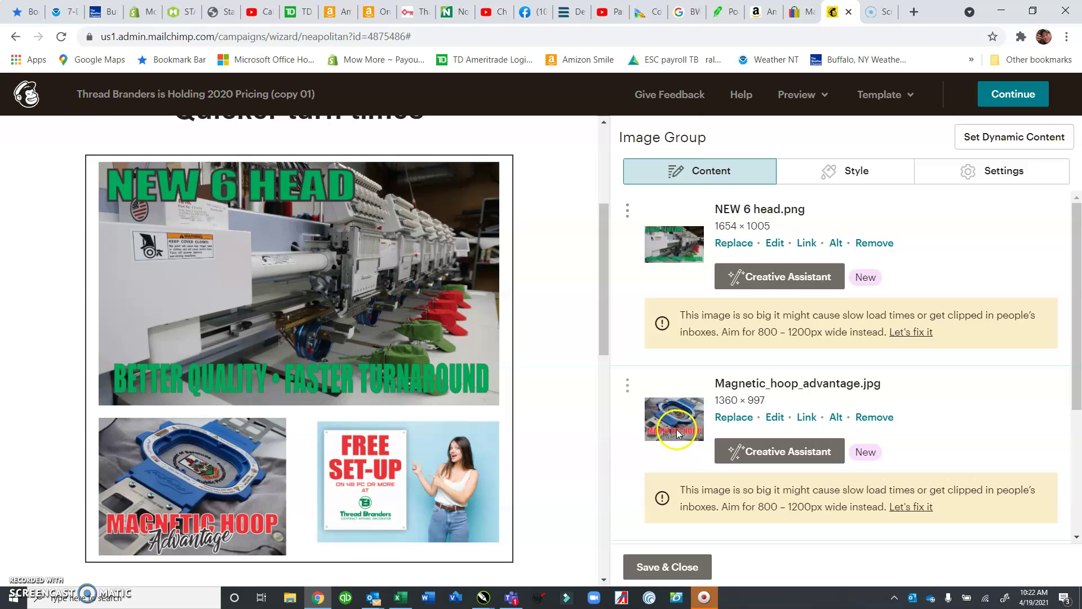
left_click(735, 420)
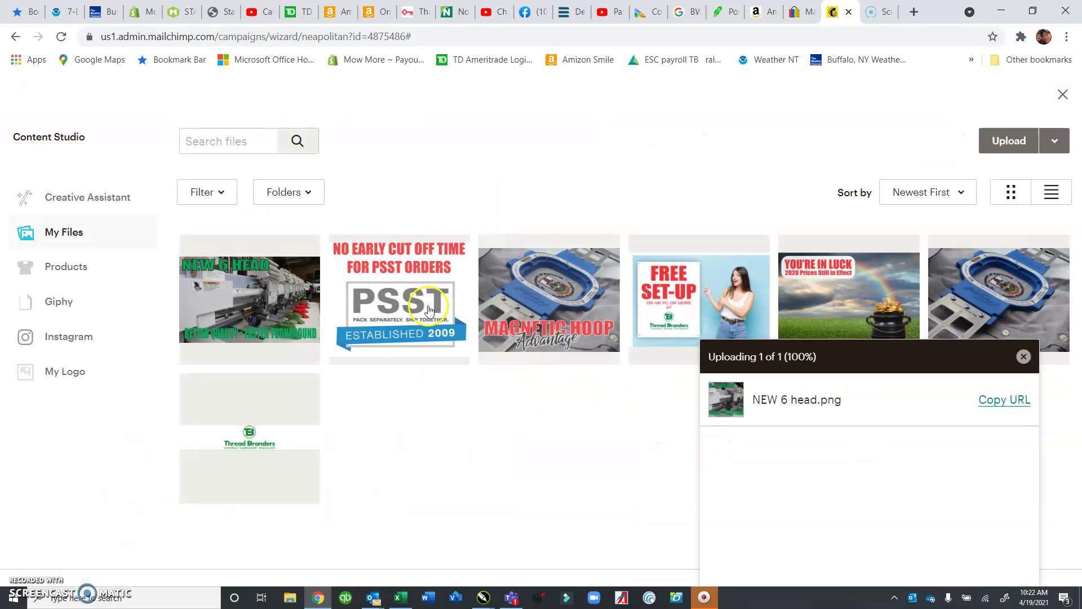
left_click(386, 304)
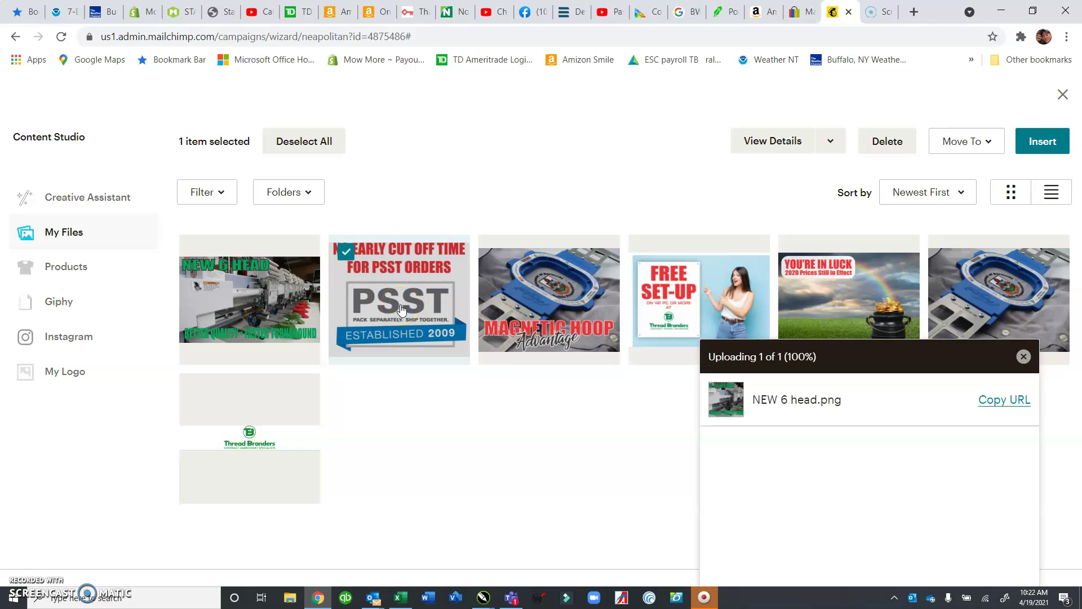
left_click(1008, 186)
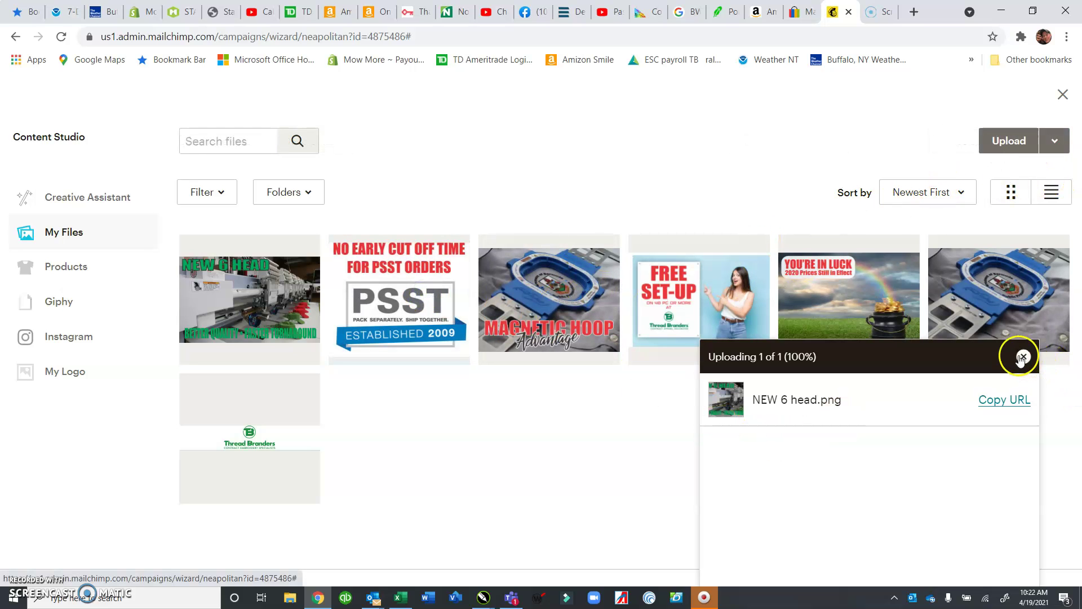
left_click(1024, 356)
left_click(386, 304)
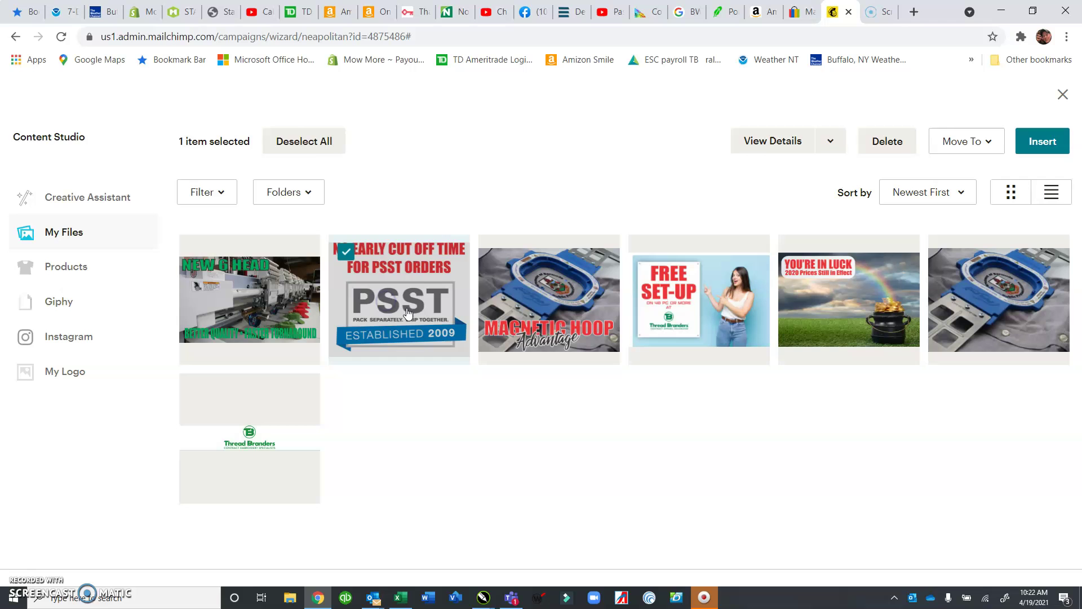
left_click(394, 310)
left_click(359, 260)
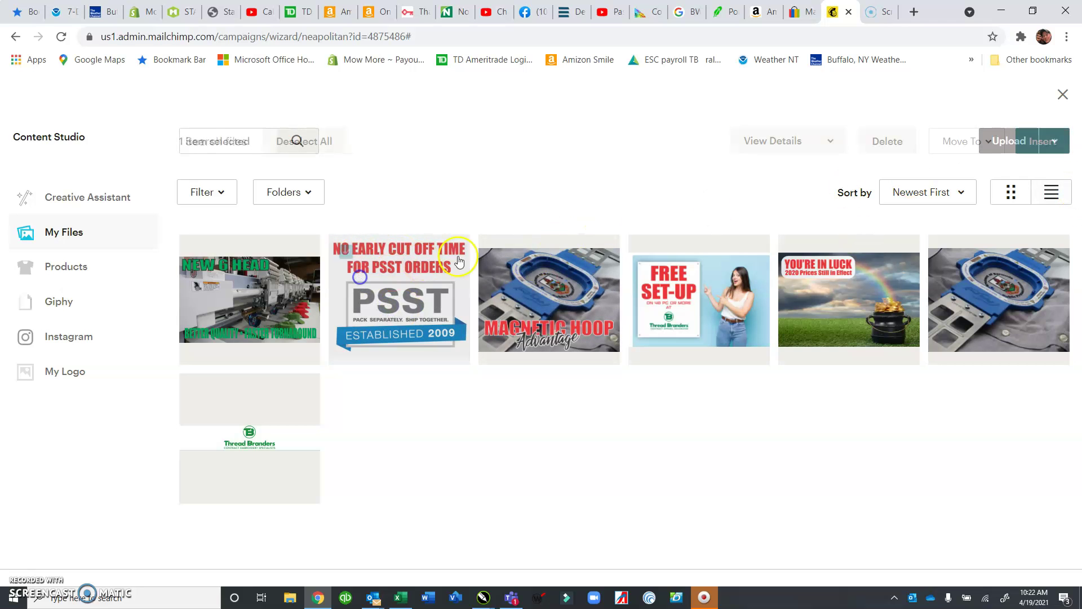
left_click(1037, 143)
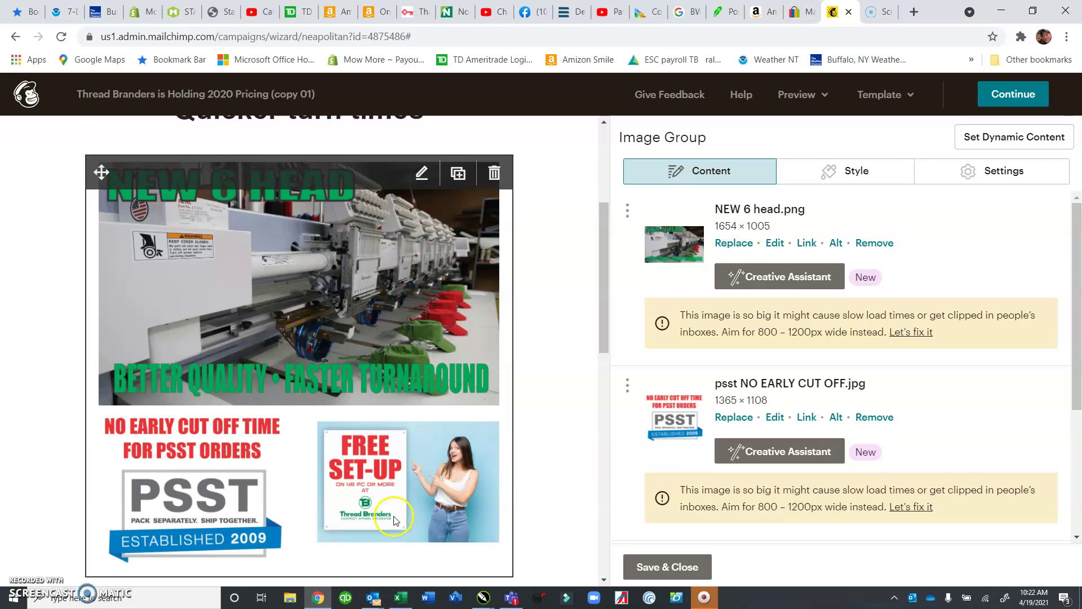
- Colour the intro text's opening paragraph about holding prices red
scroll(451, 501, "up", 3)
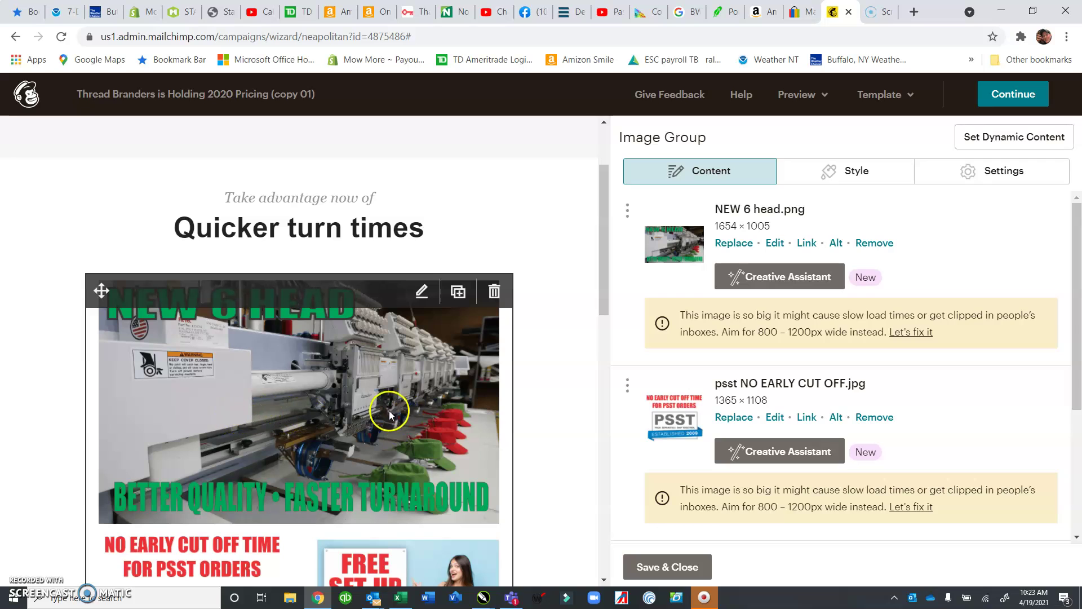
scroll(373, 462, "down", 3)
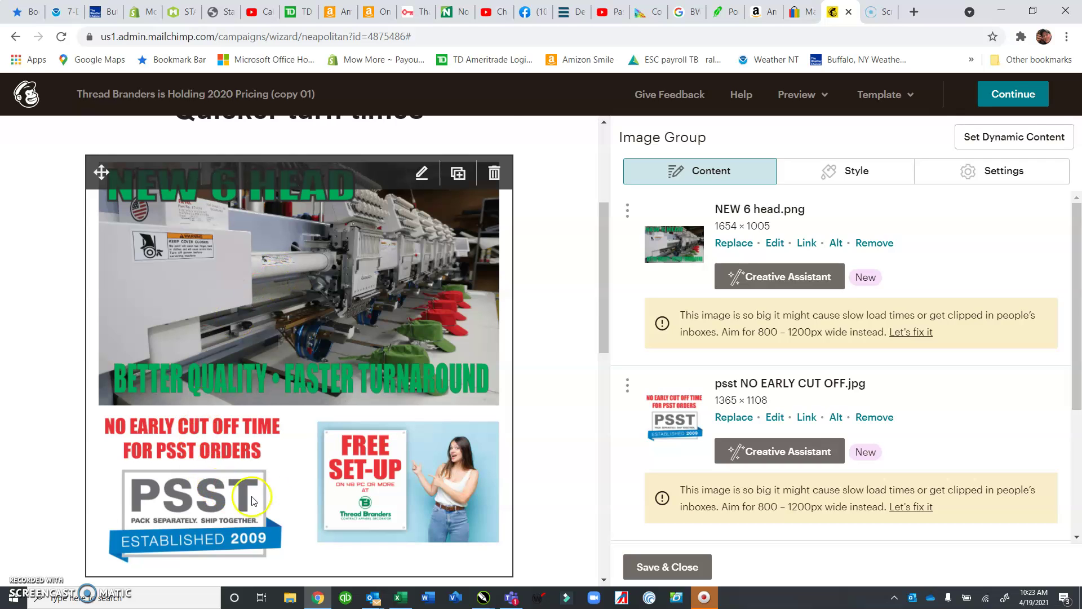
scroll(383, 493, "down", 3)
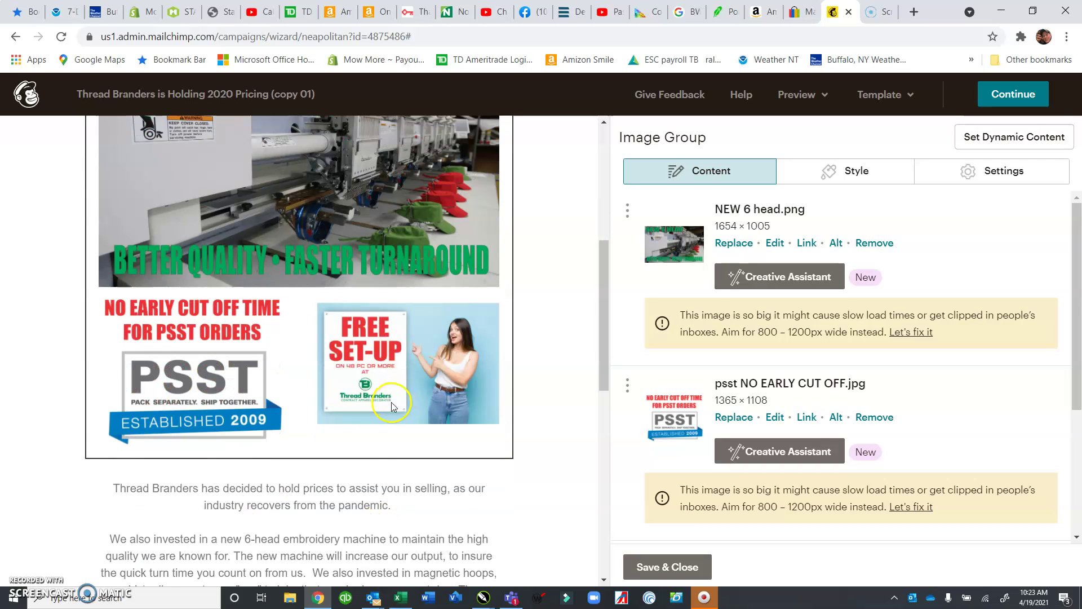
scroll(392, 406, "down", 3)
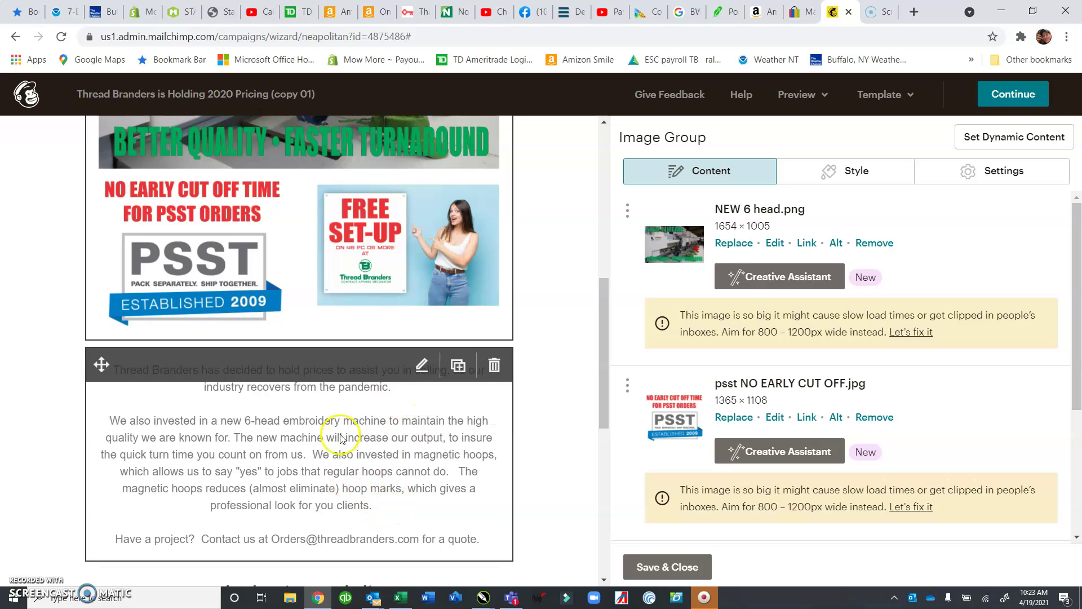
left_click(324, 447)
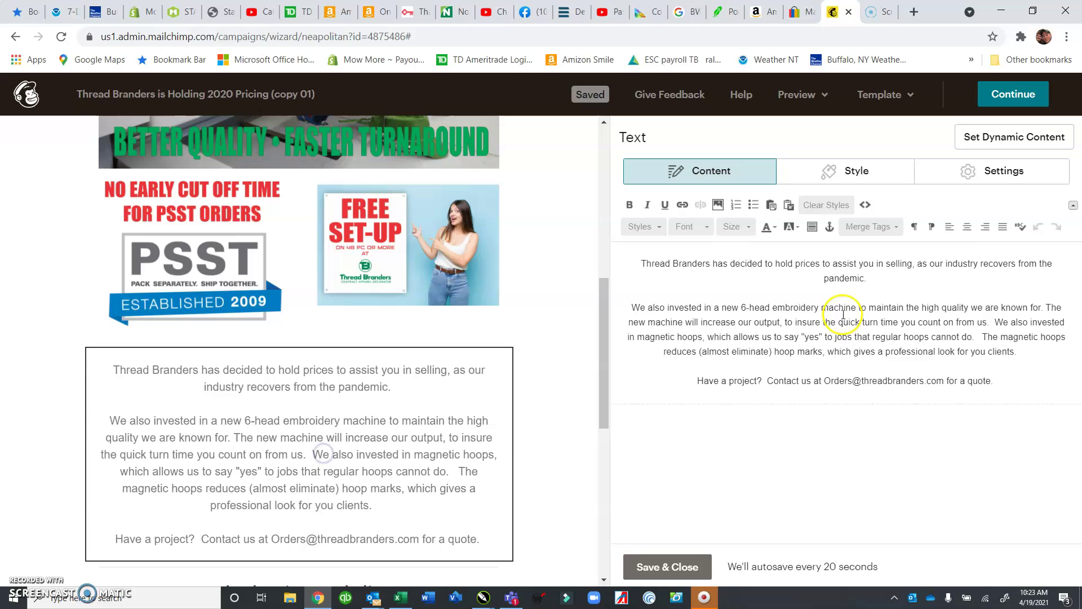
left_click(800, 325)
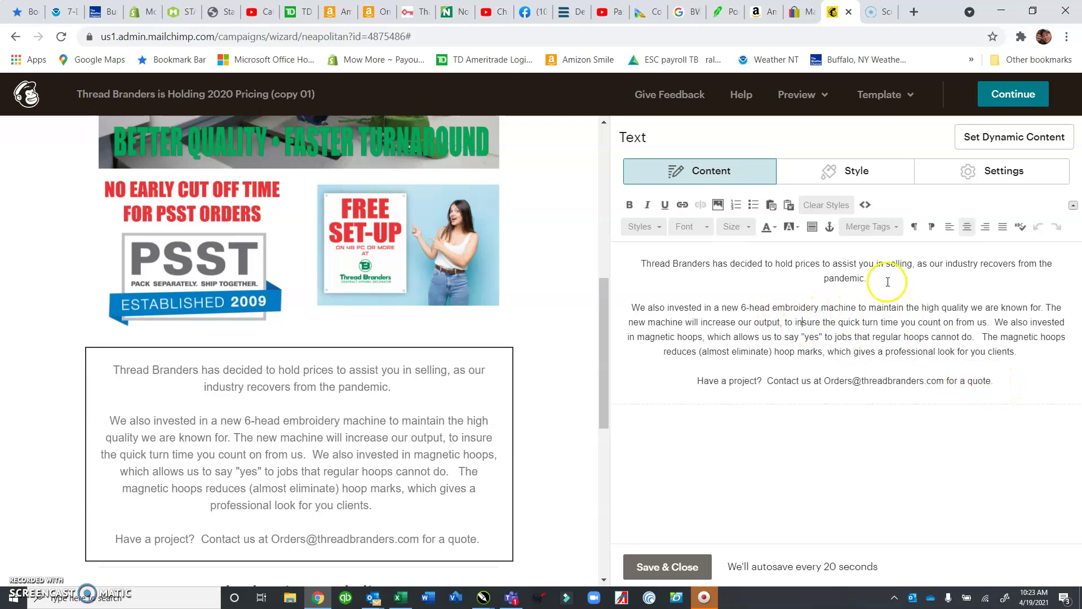
left_click_drag(878, 279, 602, 256)
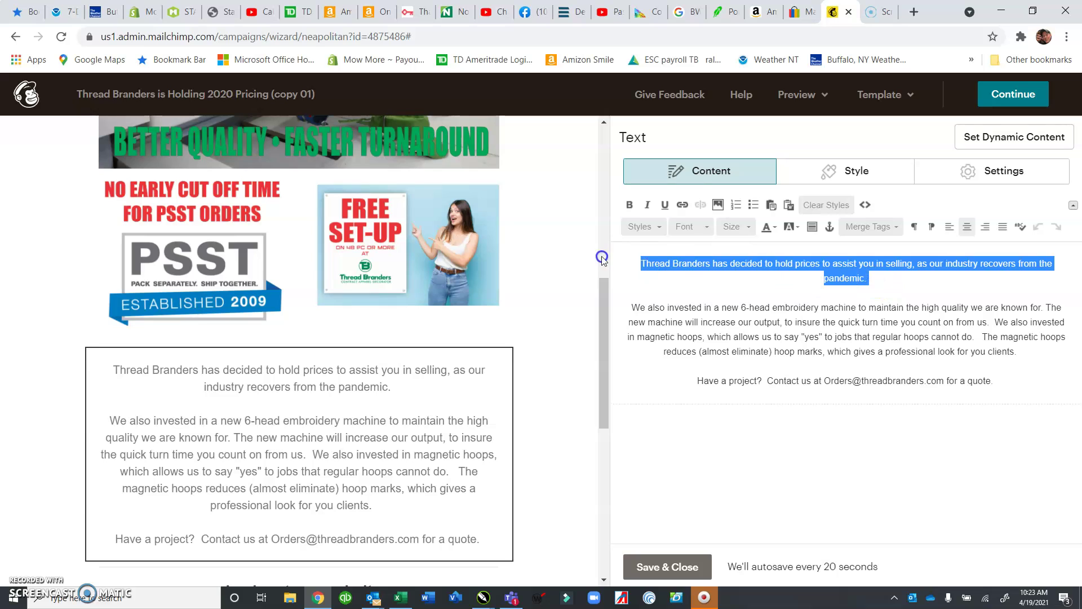
left_click(772, 227)
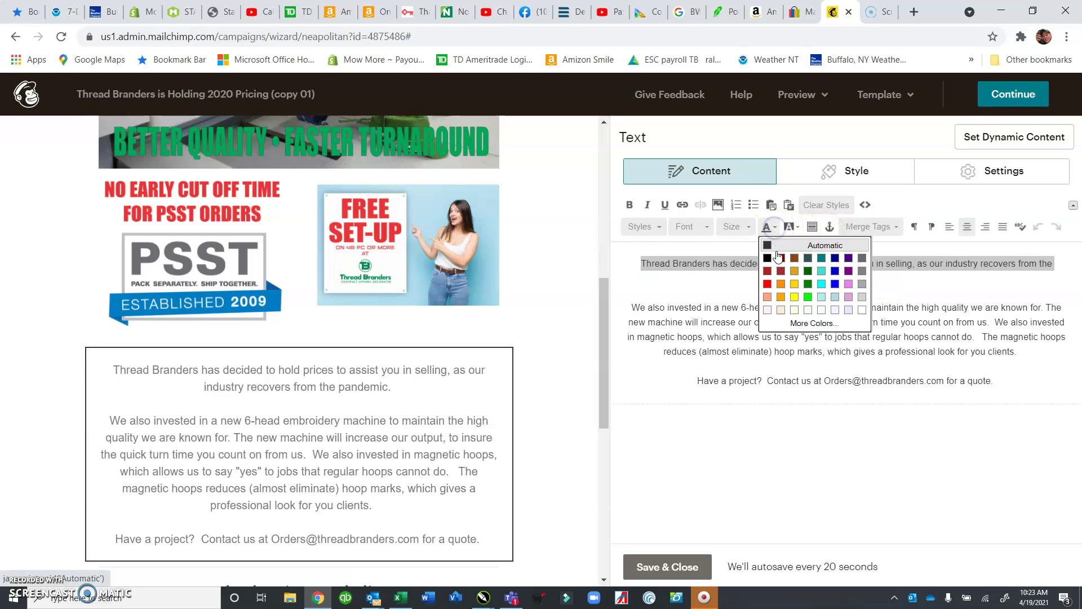
left_click(767, 284)
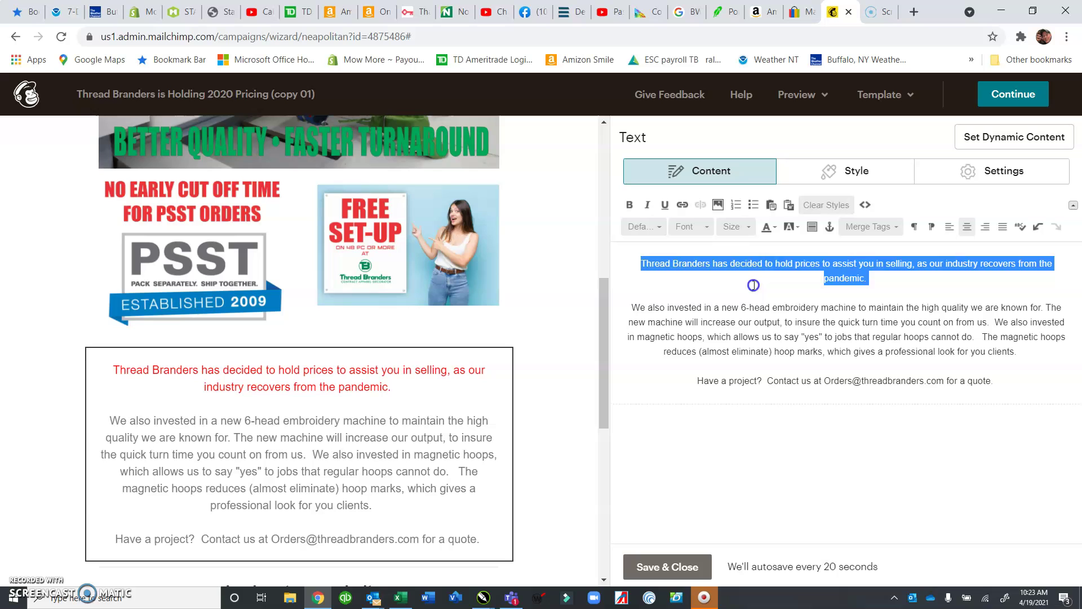
left_click(753, 285)
- Make the same opening paragraph bold
left_click_drag(879, 279, 616, 255)
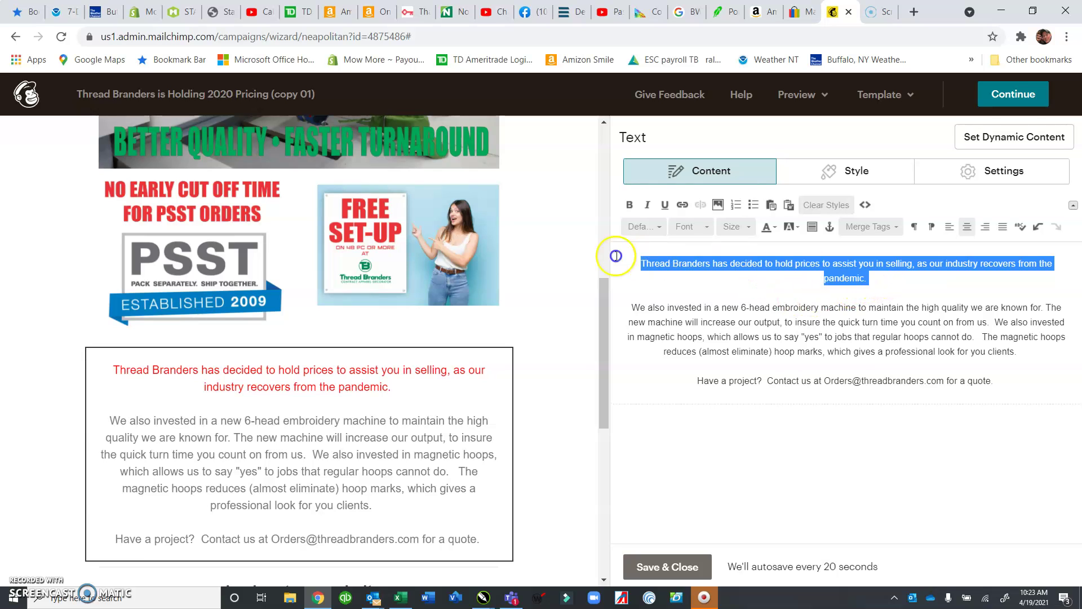
left_click(629, 205)
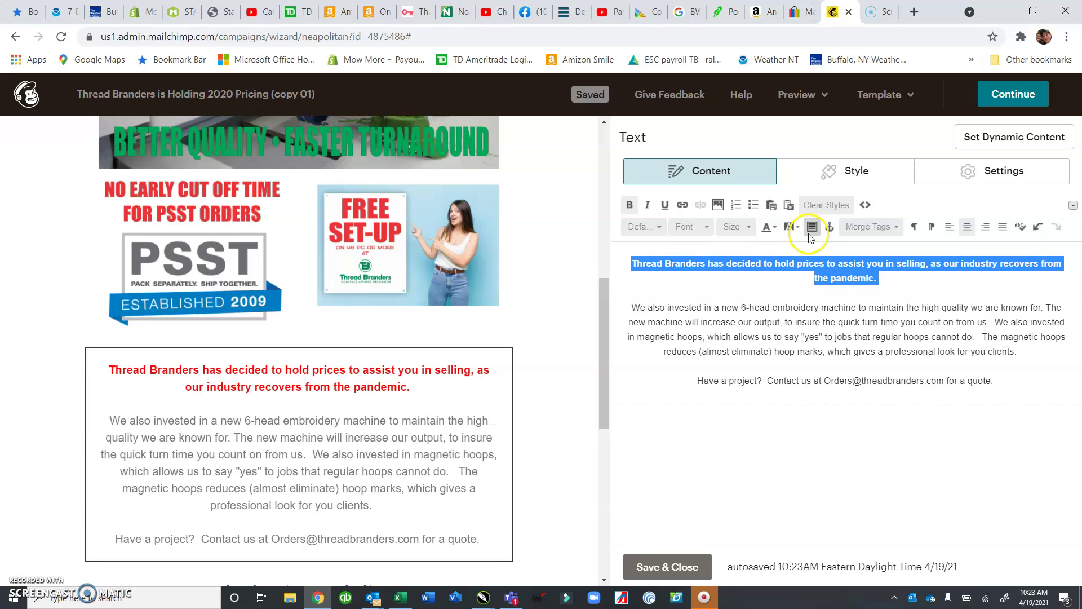
left_click(648, 308)
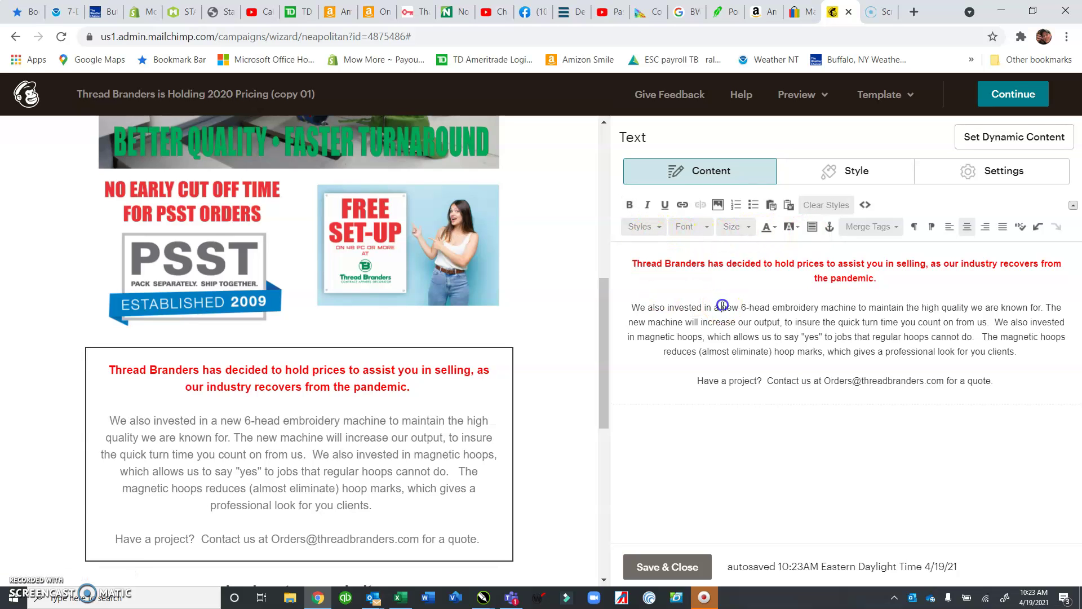
scroll(580, 388, "down", 2)
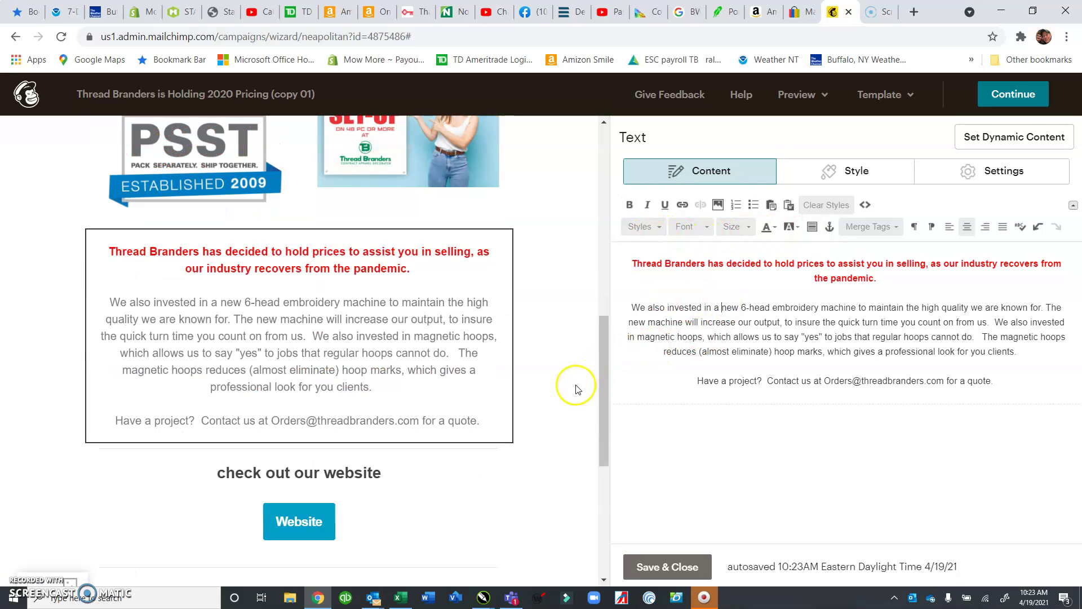
scroll(479, 427, "up", 2)
scroll(536, 429, "down", 6)
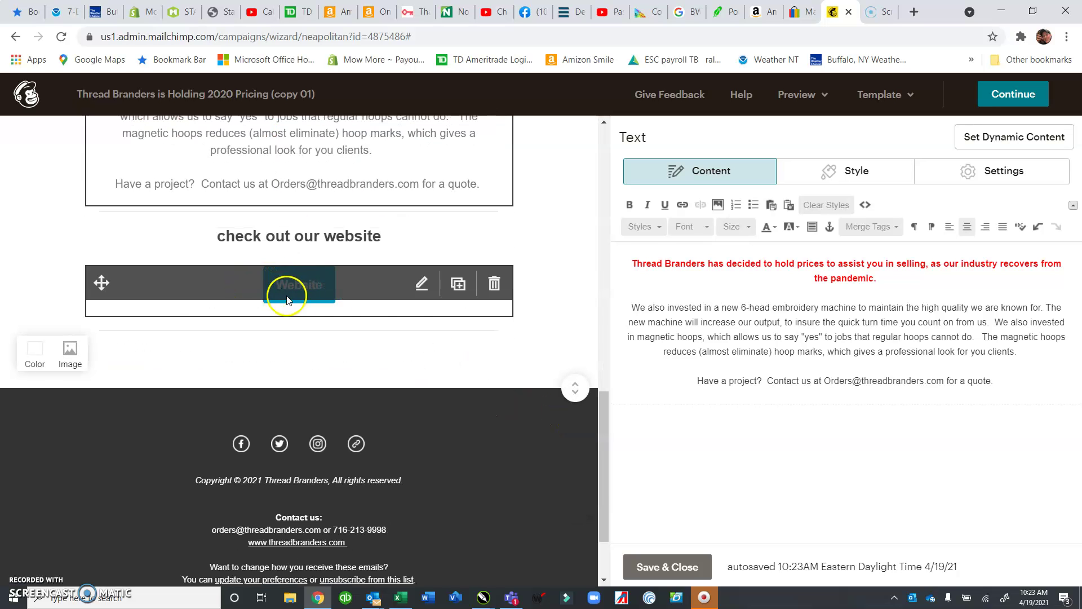
left_click(405, 311)
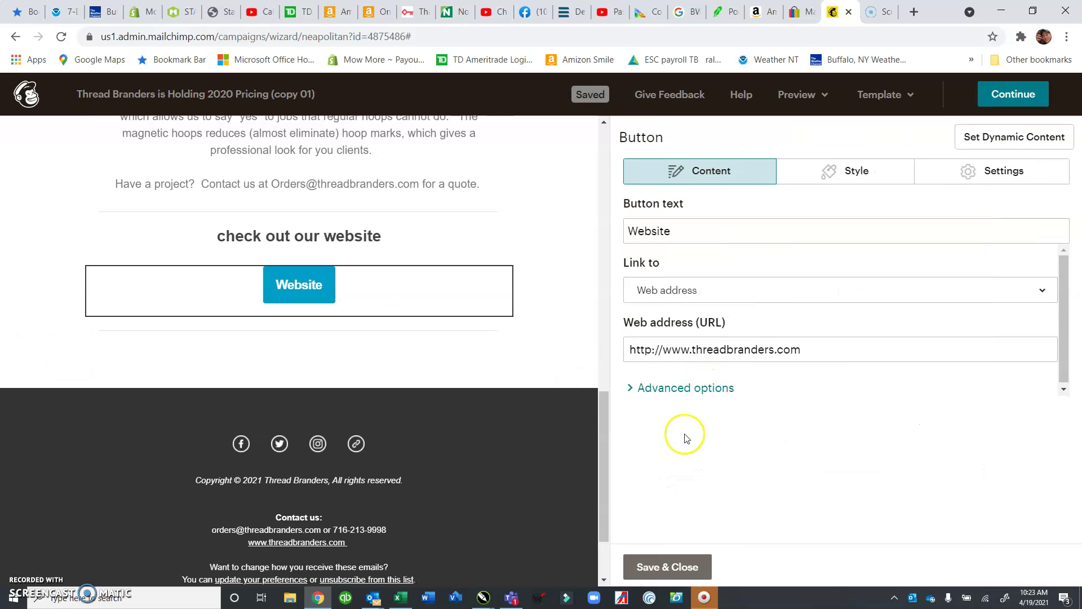
left_click(687, 388)
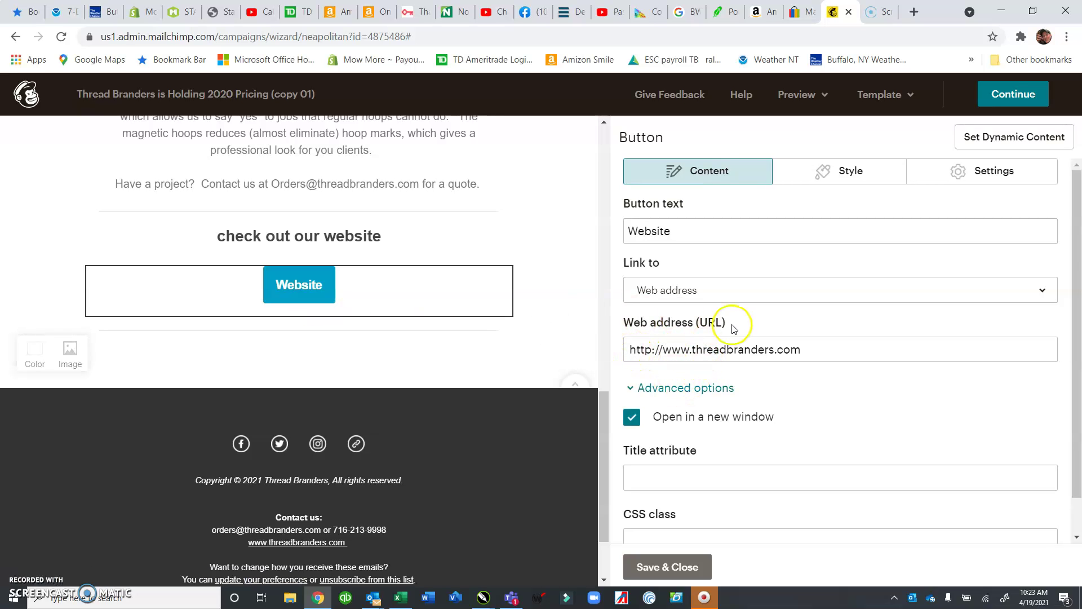
left_click_drag(829, 352, 574, 338)
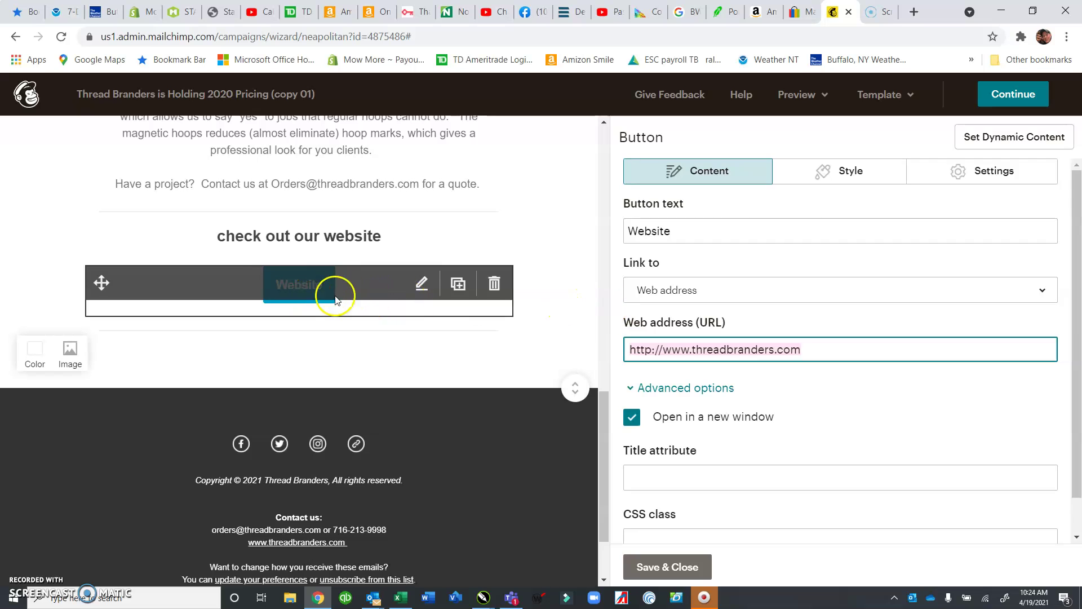
scroll(675, 403, "down", 1)
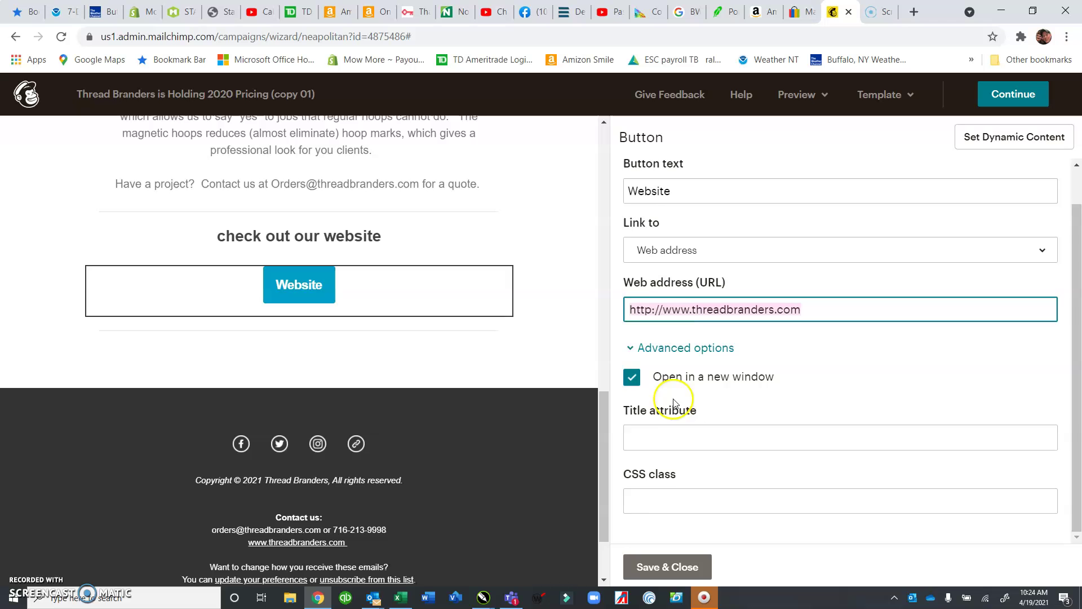
scroll(653, 397, "up", 1)
left_click(676, 568)
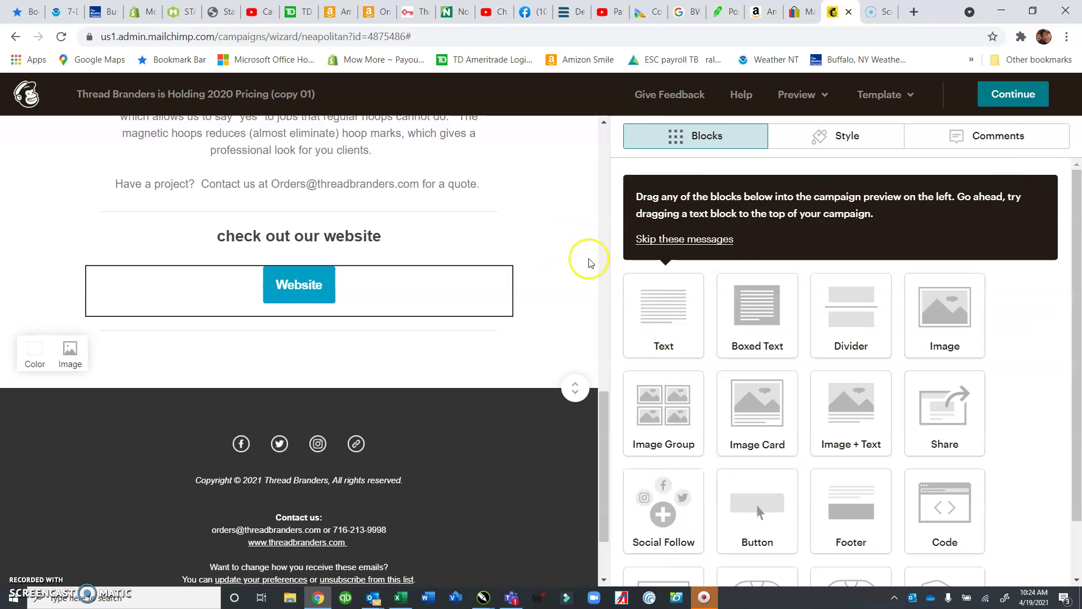
- Review the image group block's images and close its settings
scroll(582, 258, "down", 2)
scroll(387, 274, "down", 2)
left_click(387, 274)
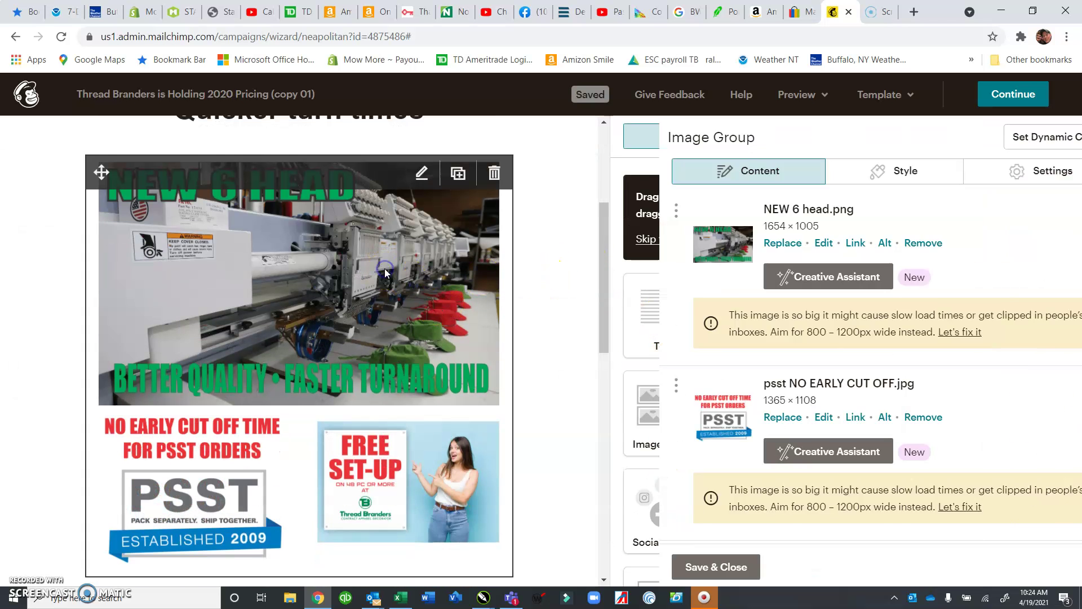
scroll(682, 352, "down", 3)
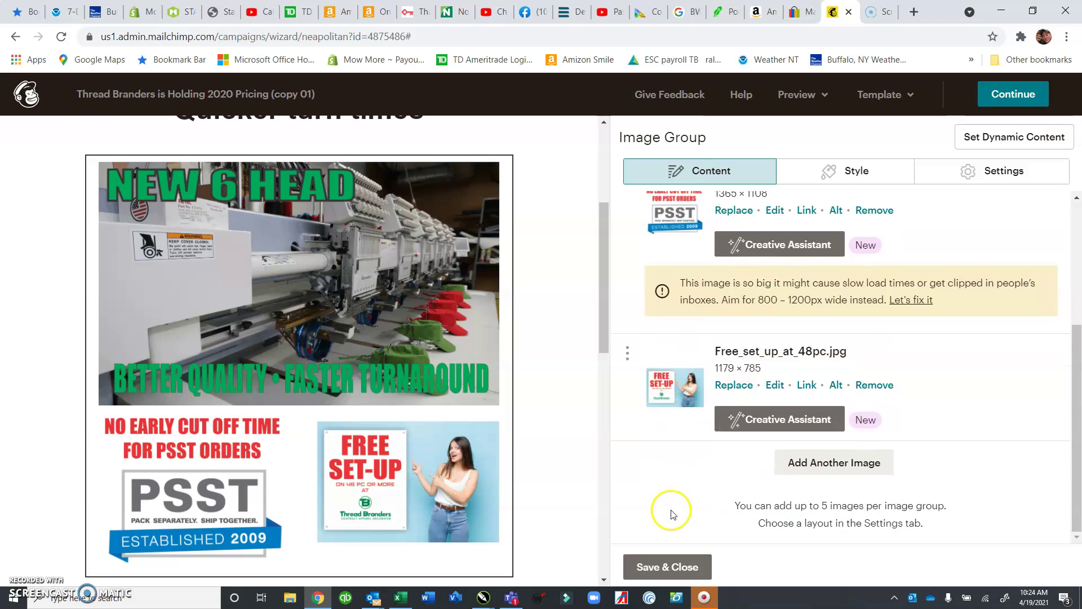
left_click(664, 572)
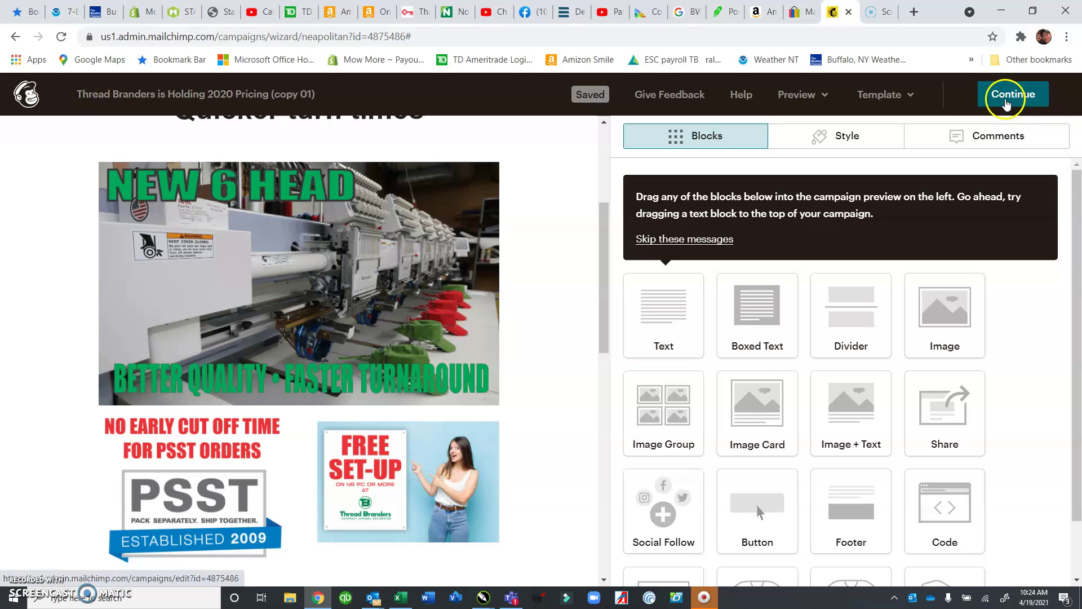
- Continue to the campaign checklist and scroll through it to confirm it's ready to send
left_click(1012, 94)
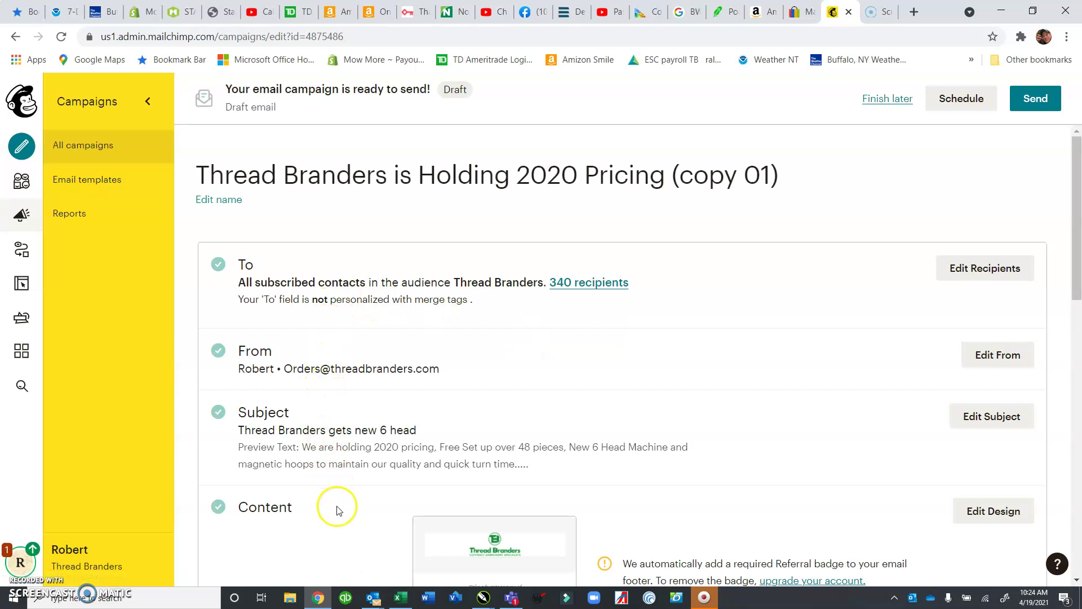
scroll(338, 509, "down", 2)
scroll(341, 502, "down", 6)
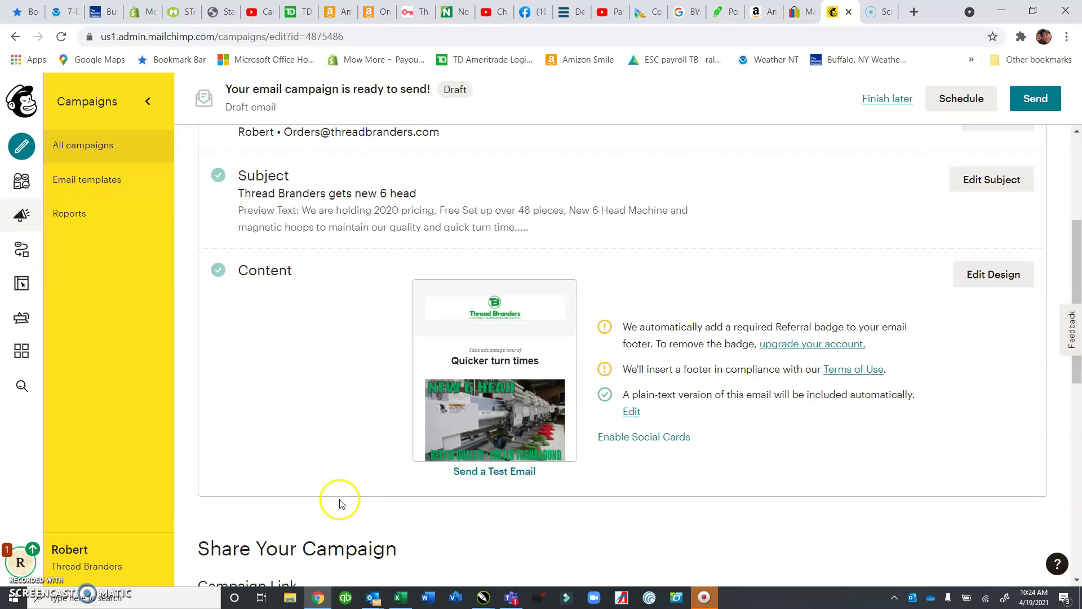
scroll(347, 490, "down", 4)
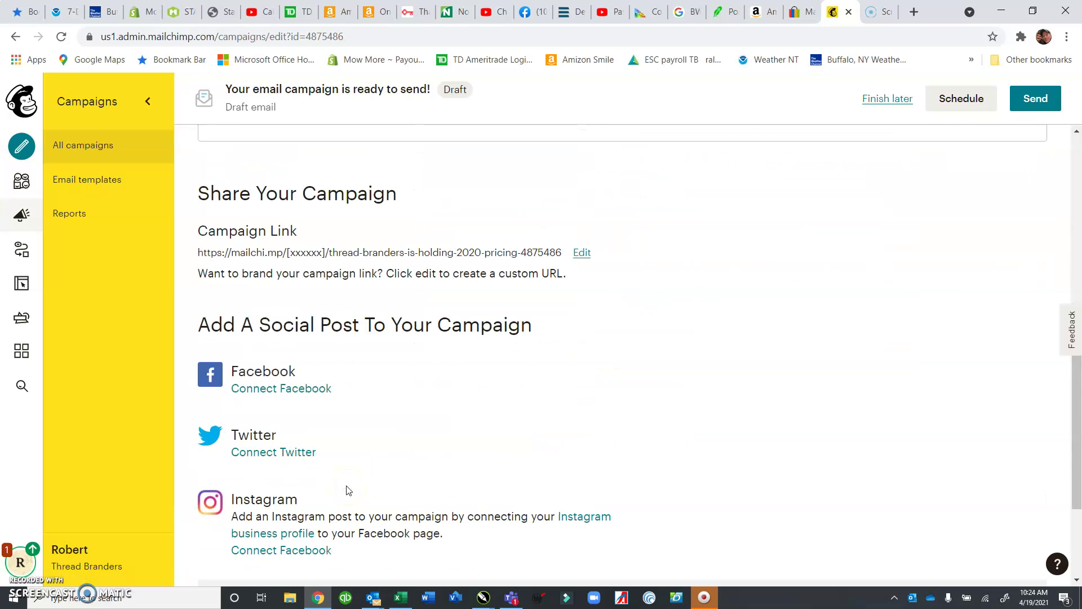
scroll(321, 395, "down", 1)
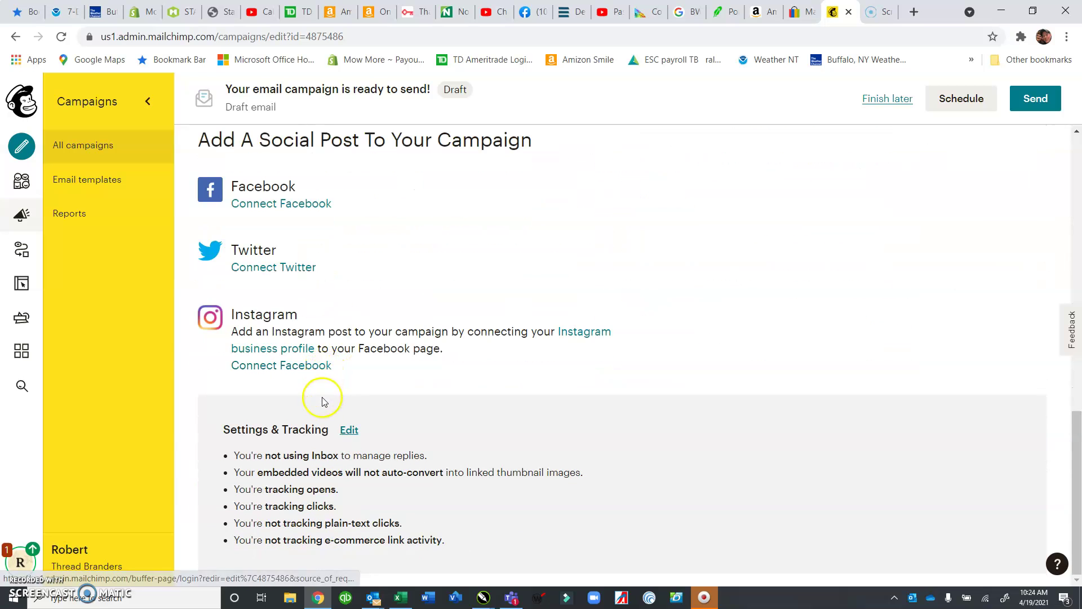
scroll(599, 386, "up", 14)
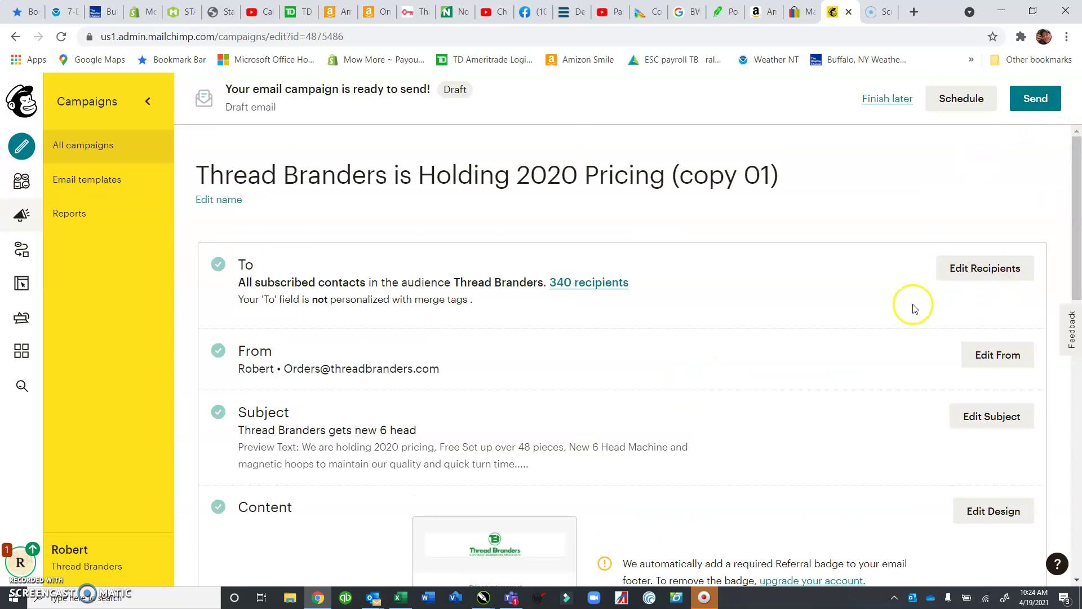
- Reopen the copied campaign's design and review the full email top to bottom in desktop preview
left_click(969, 519)
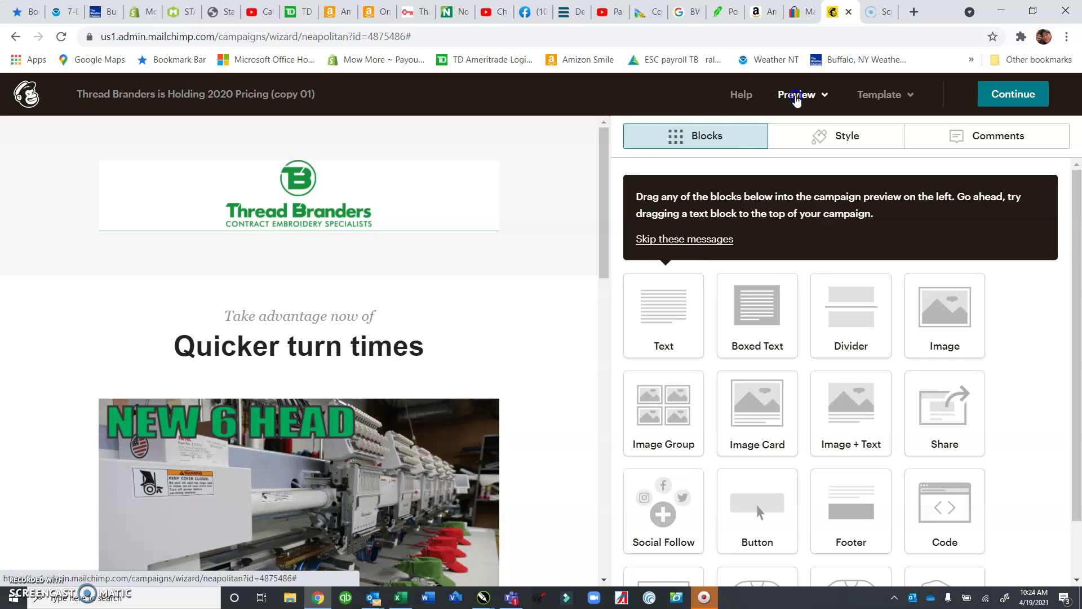
left_click(796, 96)
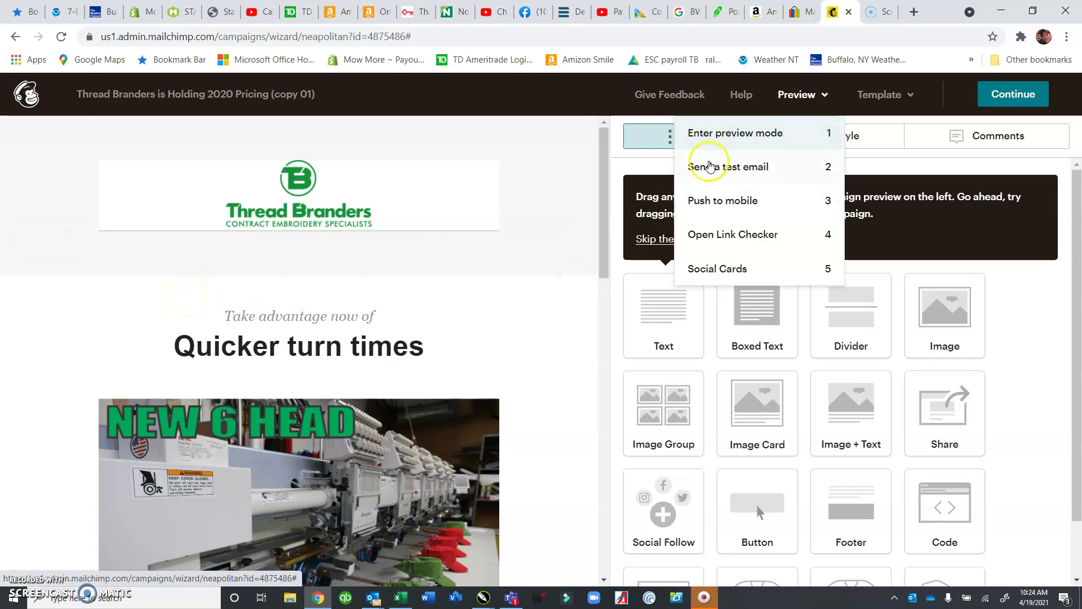
left_click(715, 137)
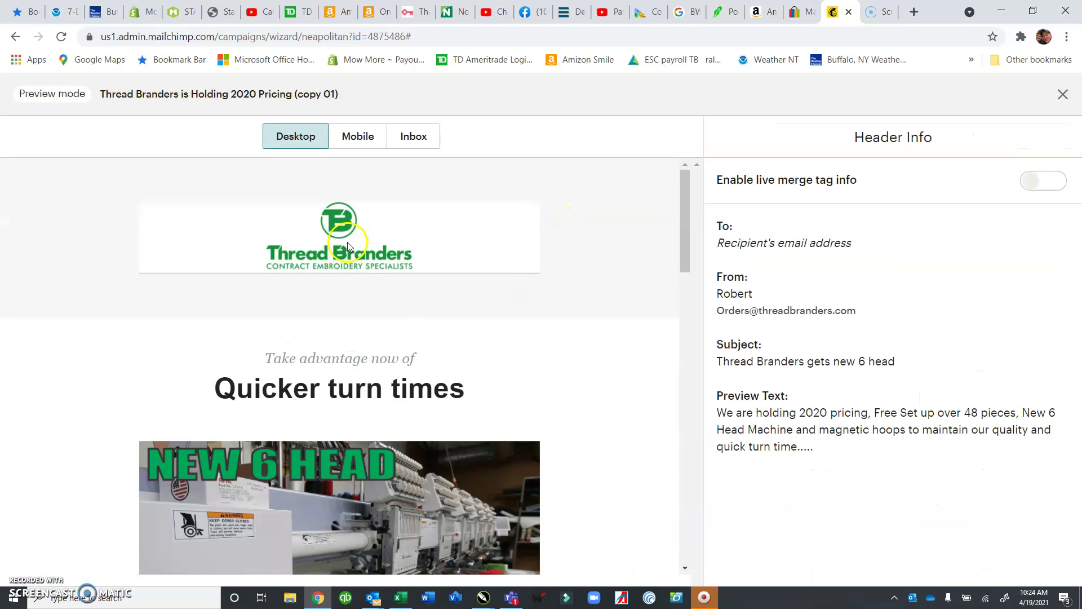
scroll(345, 307, "down", 6)
scroll(343, 315, "down", 10)
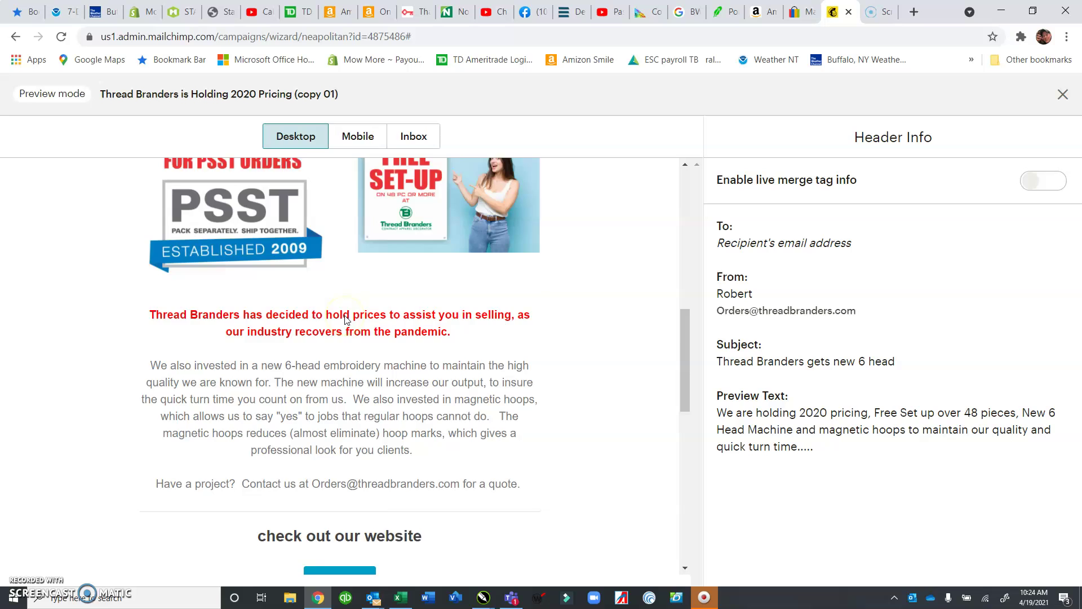
scroll(343, 316, "up", 15)
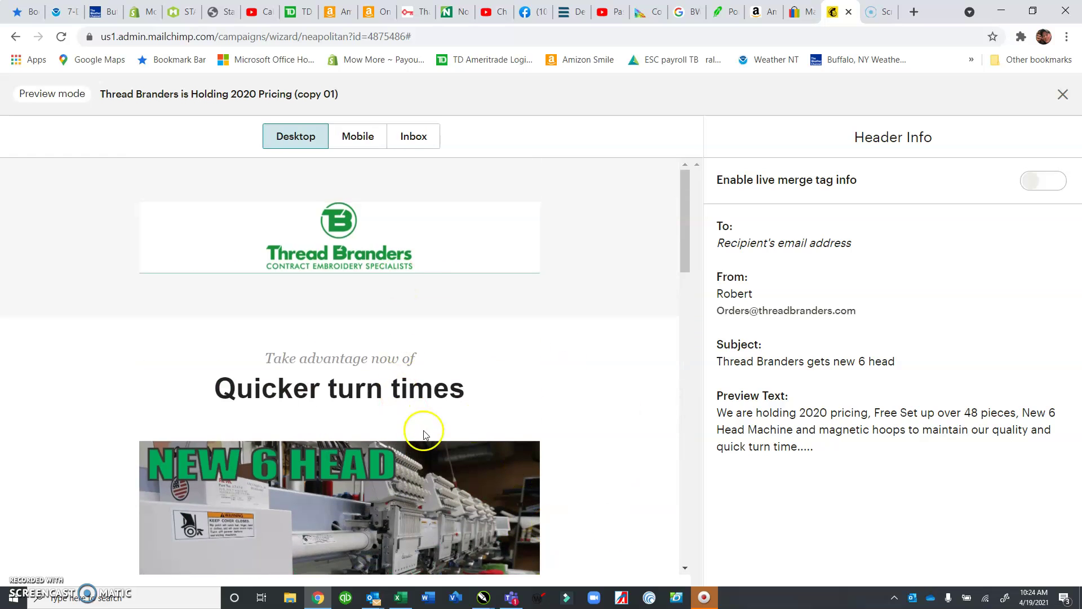
scroll(423, 430, "down", 7)
scroll(423, 429, "down", 2)
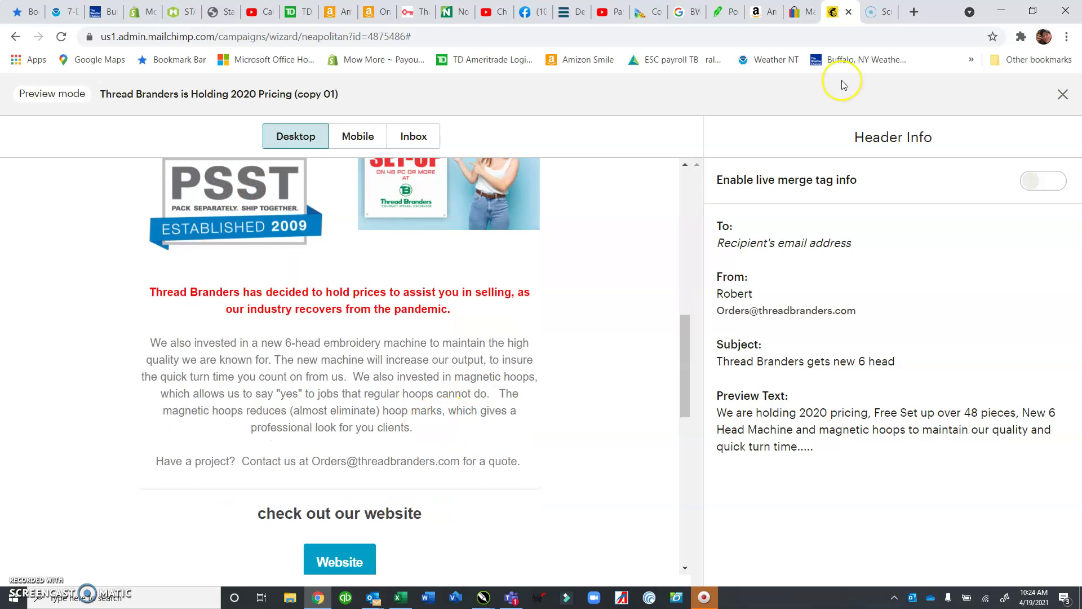
left_click(1062, 94)
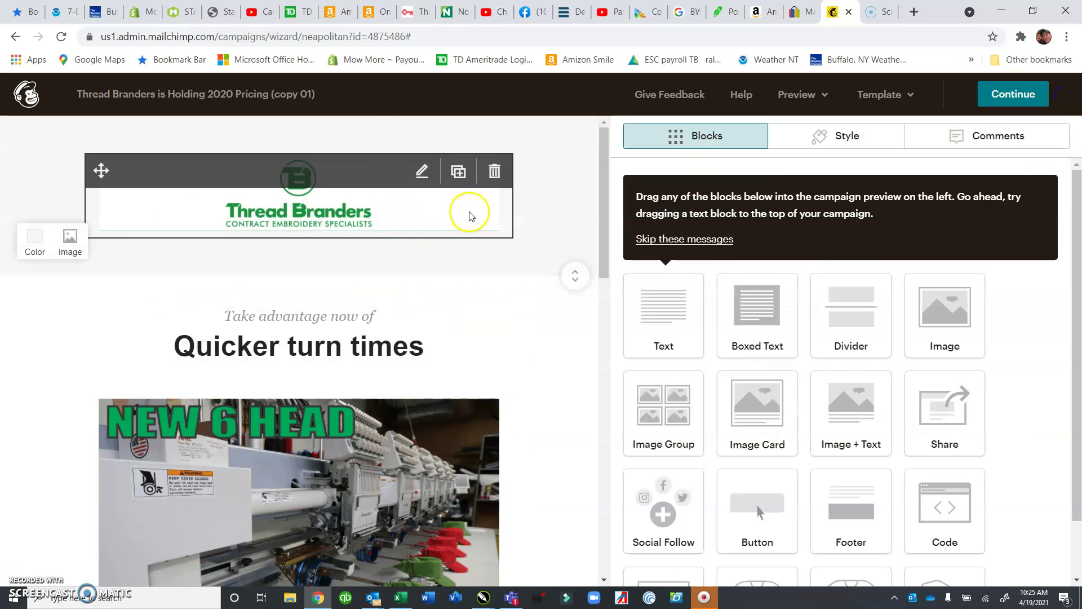